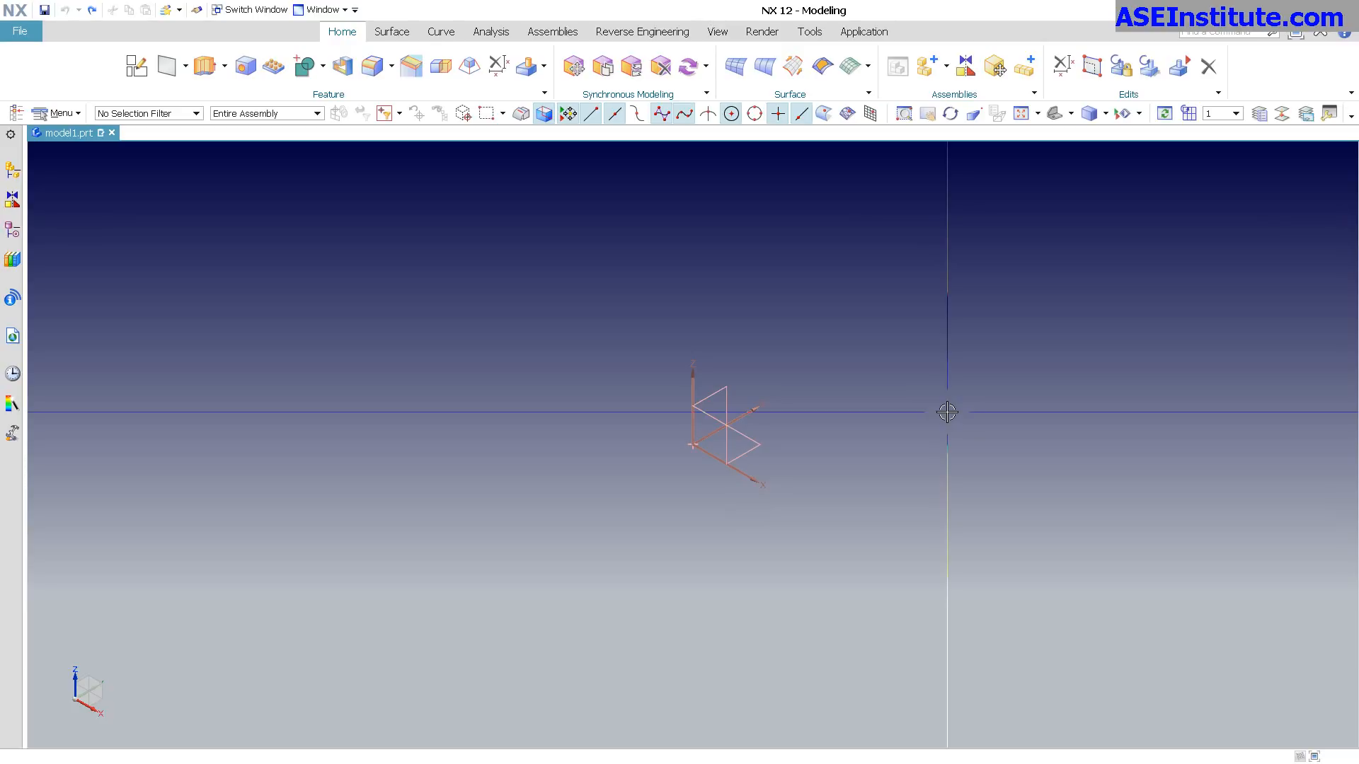
# Create a new sketch on the XY plane of the datum coordinate system.
pyautogui.click(136, 65)
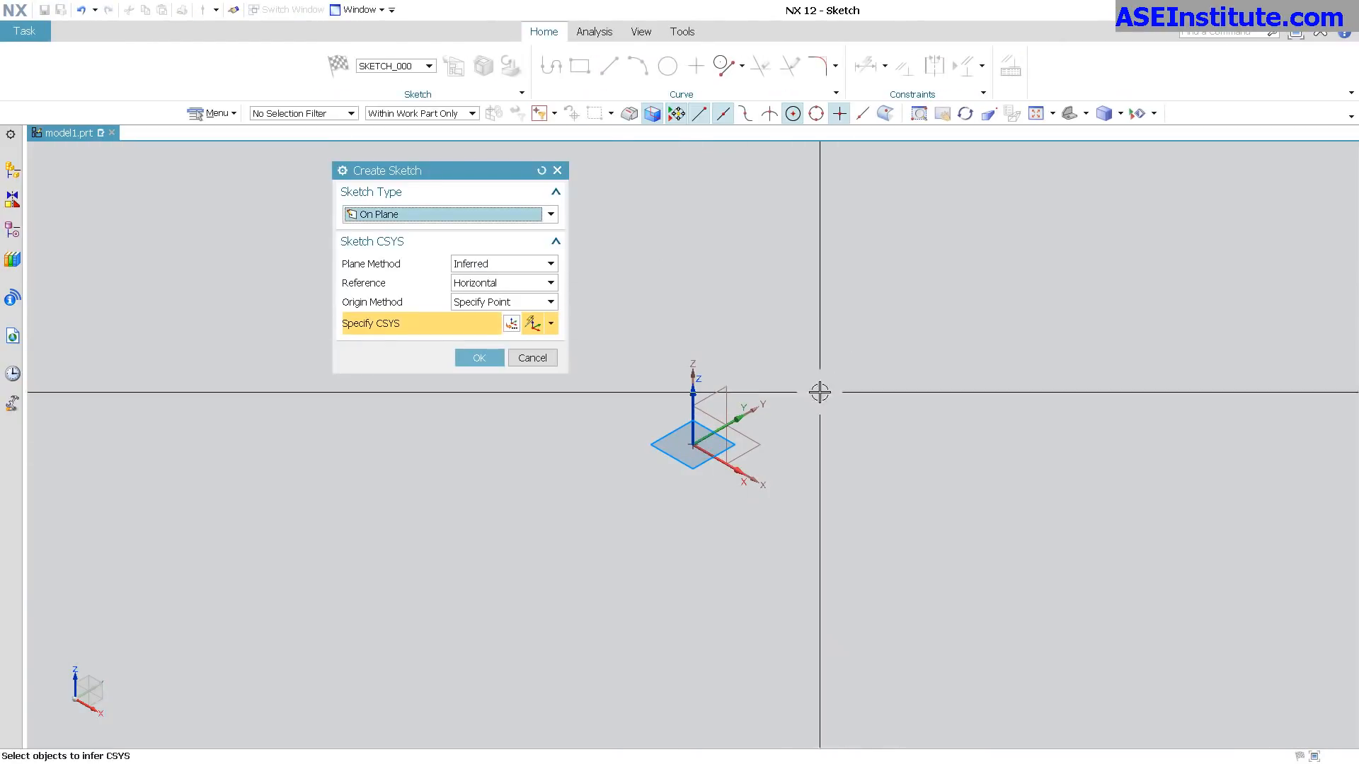
pyautogui.click(756, 448)
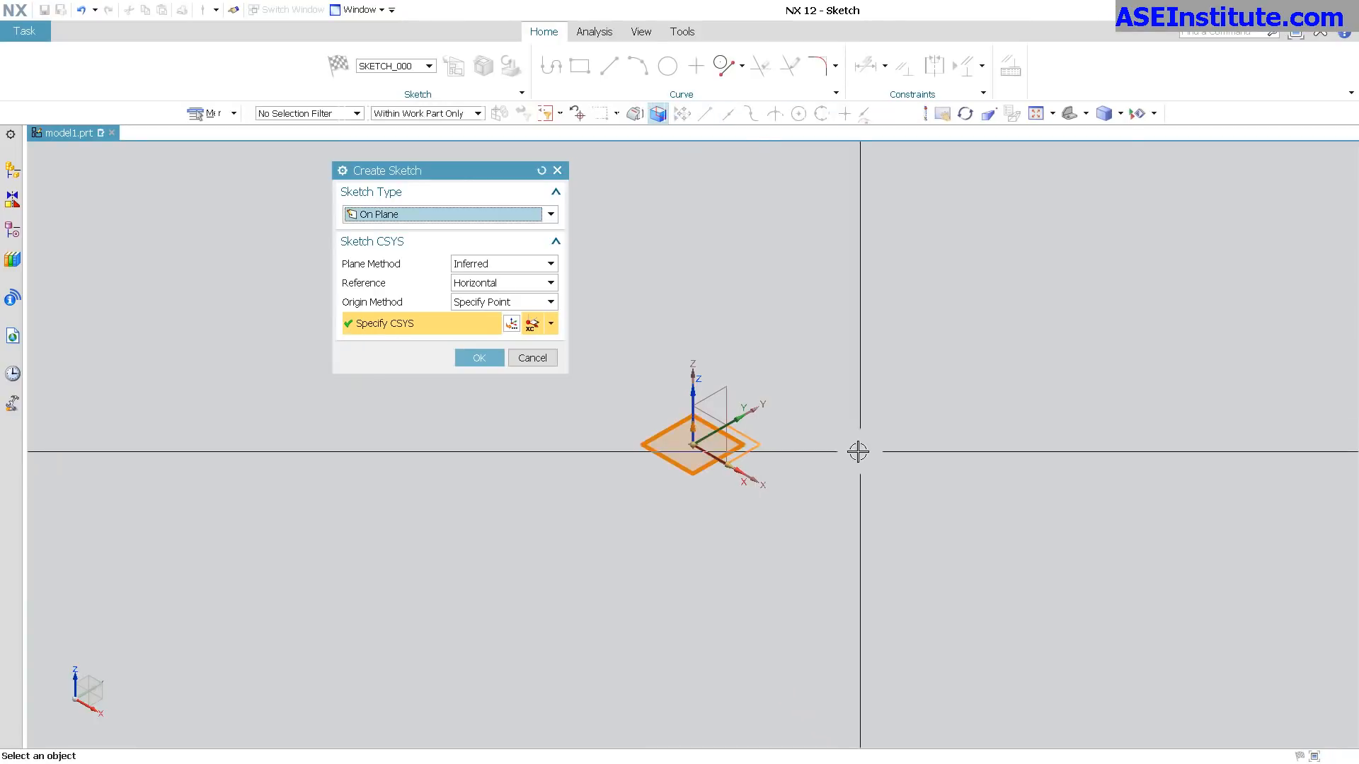
pyautogui.click(479, 357)
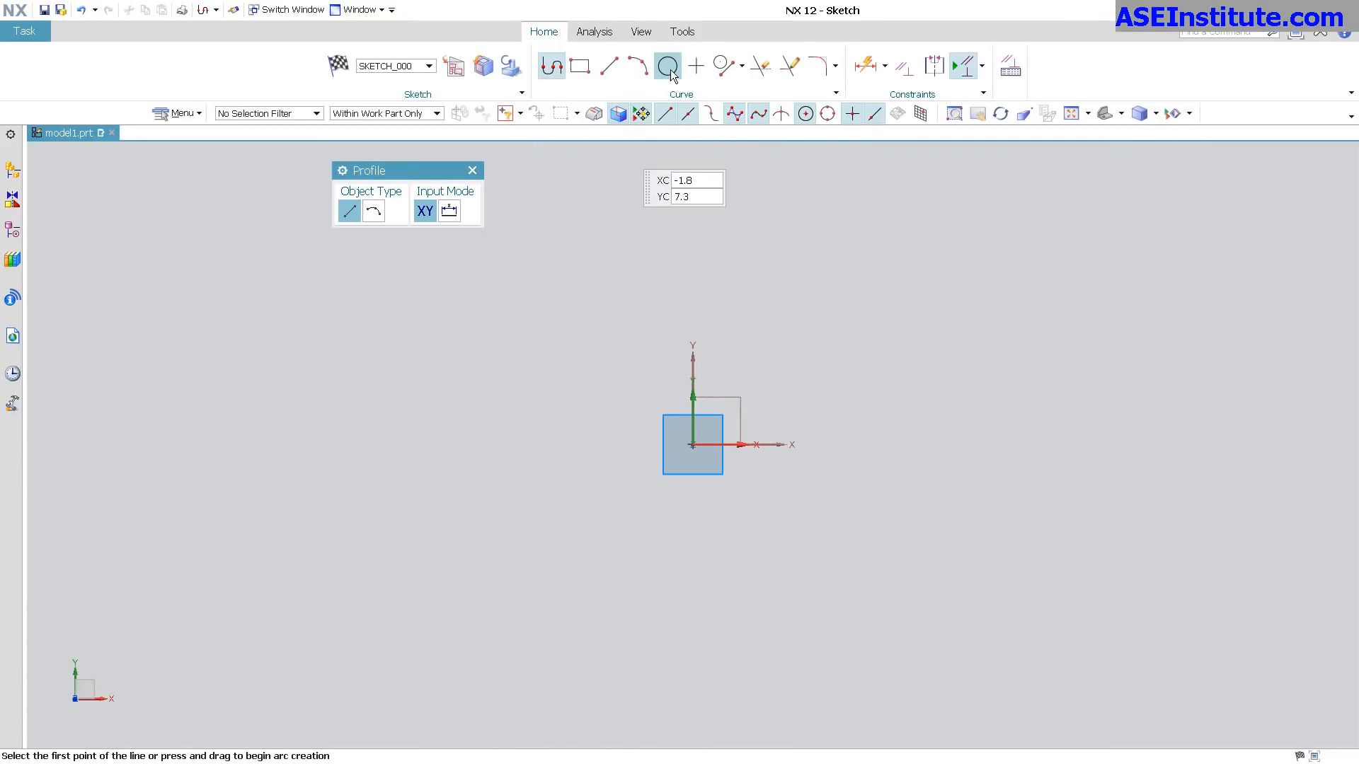
# Sketch a circle about 1.58 in diameter above and left of the origin, and turn off Continuous Auto Dimensioning.
pyautogui.click(668, 76)
pyautogui.click(543, 332)
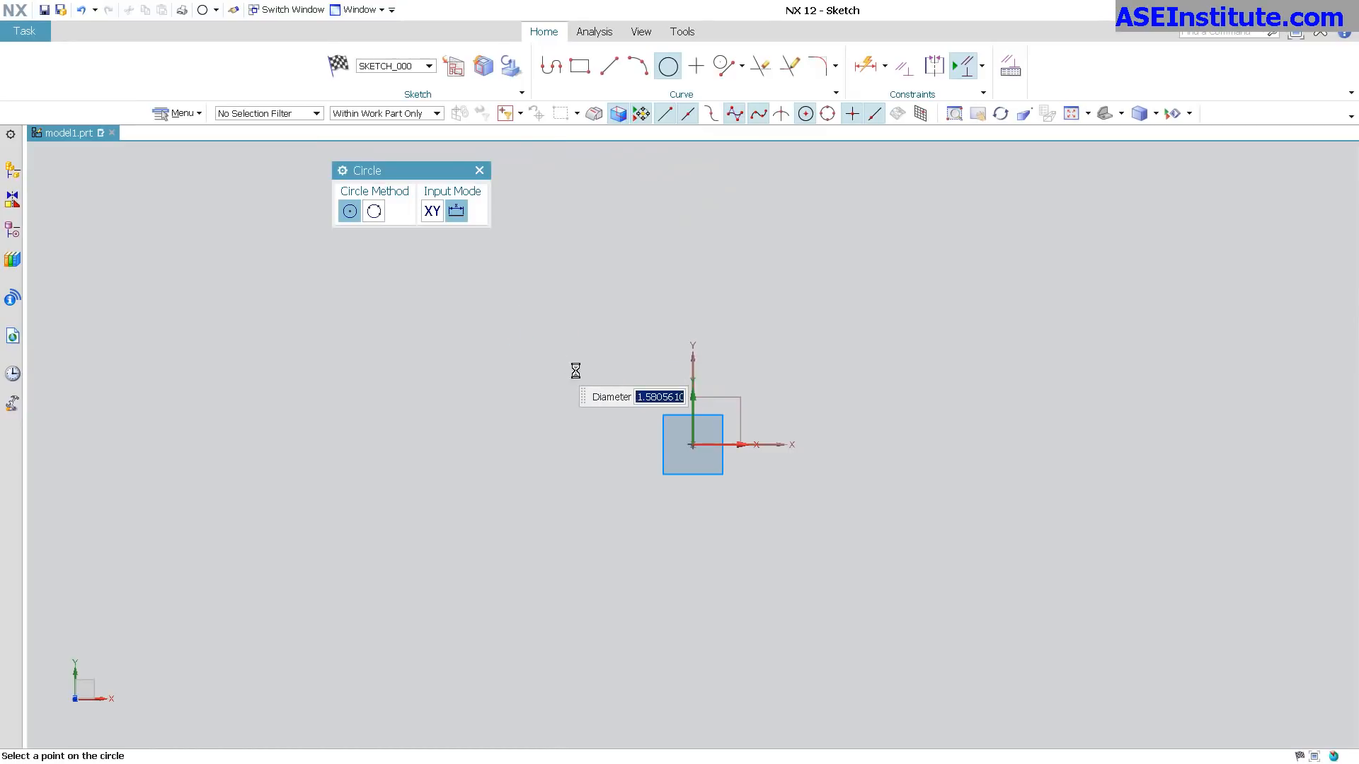
pyautogui.click(566, 356)
pyautogui.click(982, 66)
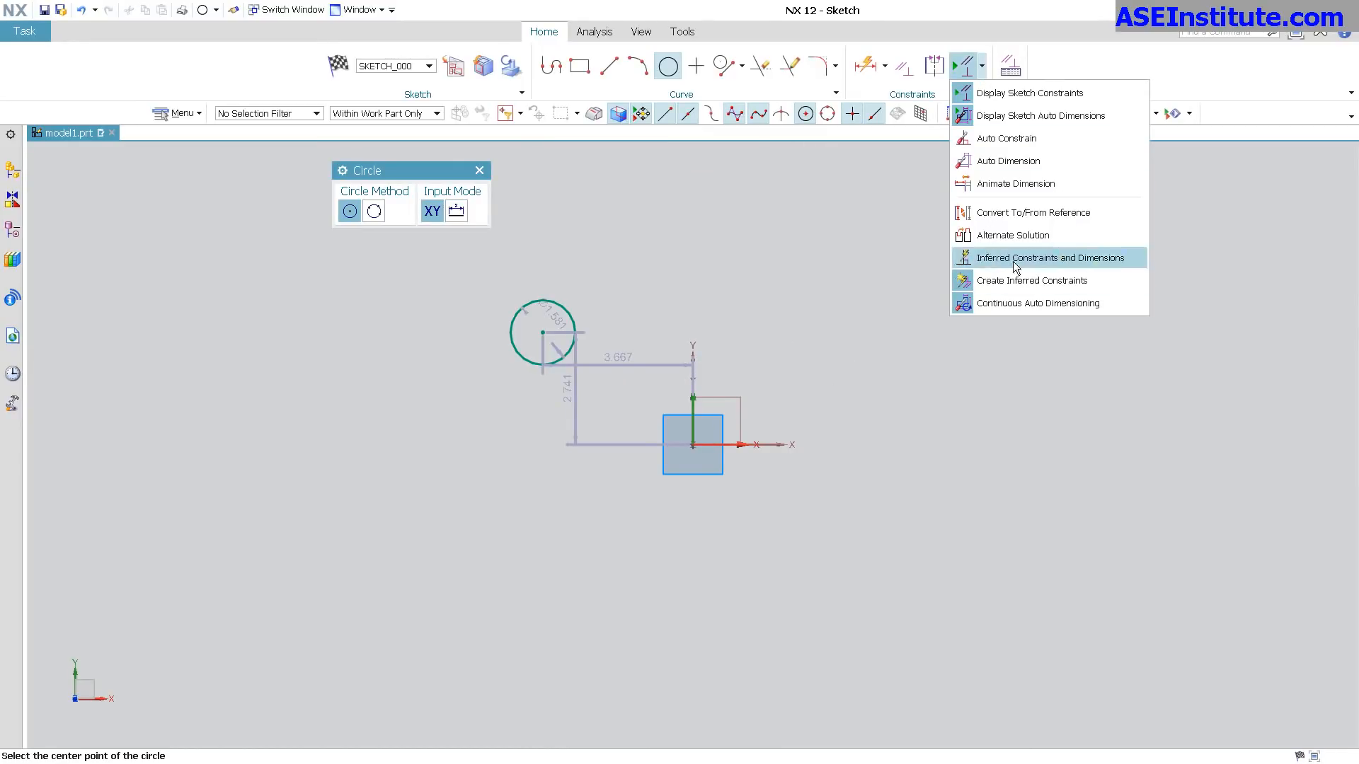
pyautogui.click(1016, 303)
# Sketch a second circle of similar size above and right of the origin, slightly higher than the first.
pyautogui.click(808, 307)
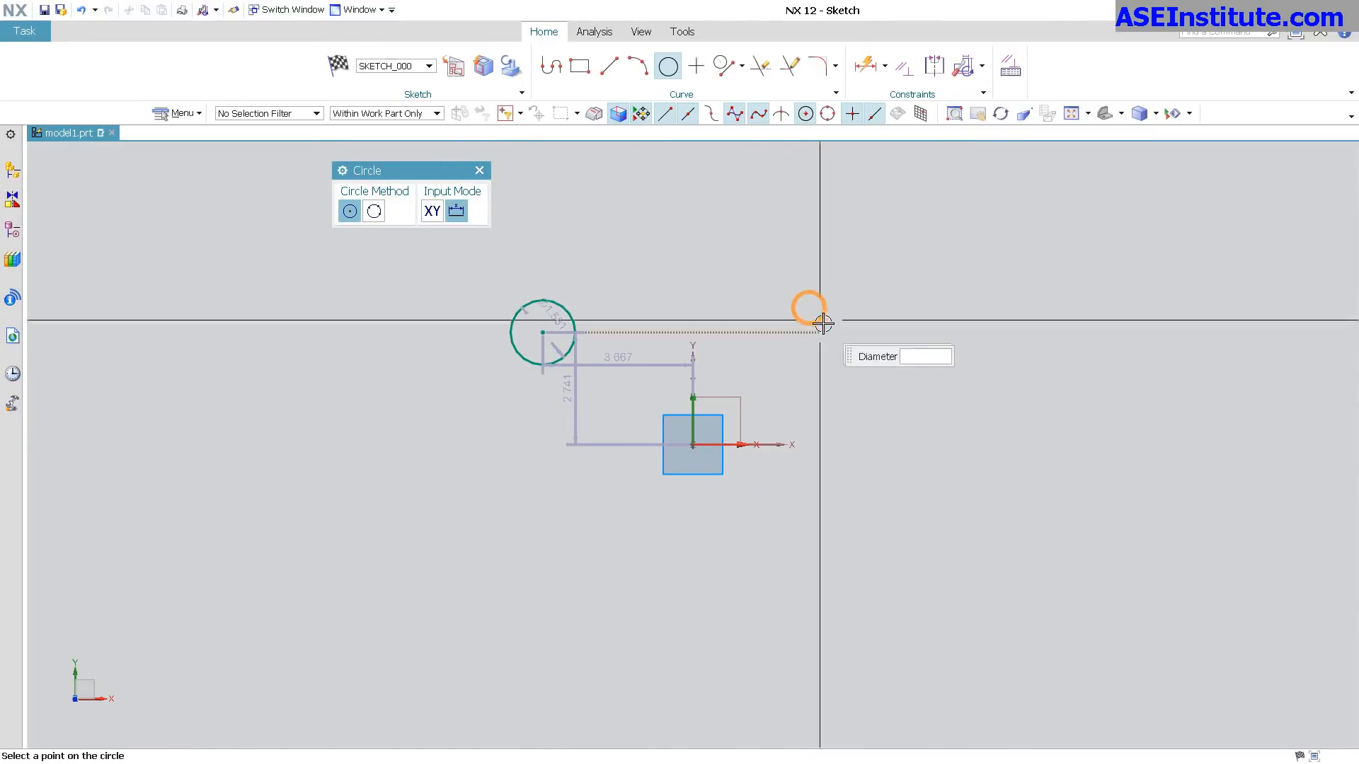
pyautogui.click(833, 333)
pyautogui.press('Escape')
# Delete the automatic position and diameter dimensions of the upper-left circle.
pyautogui.click(661, 362)
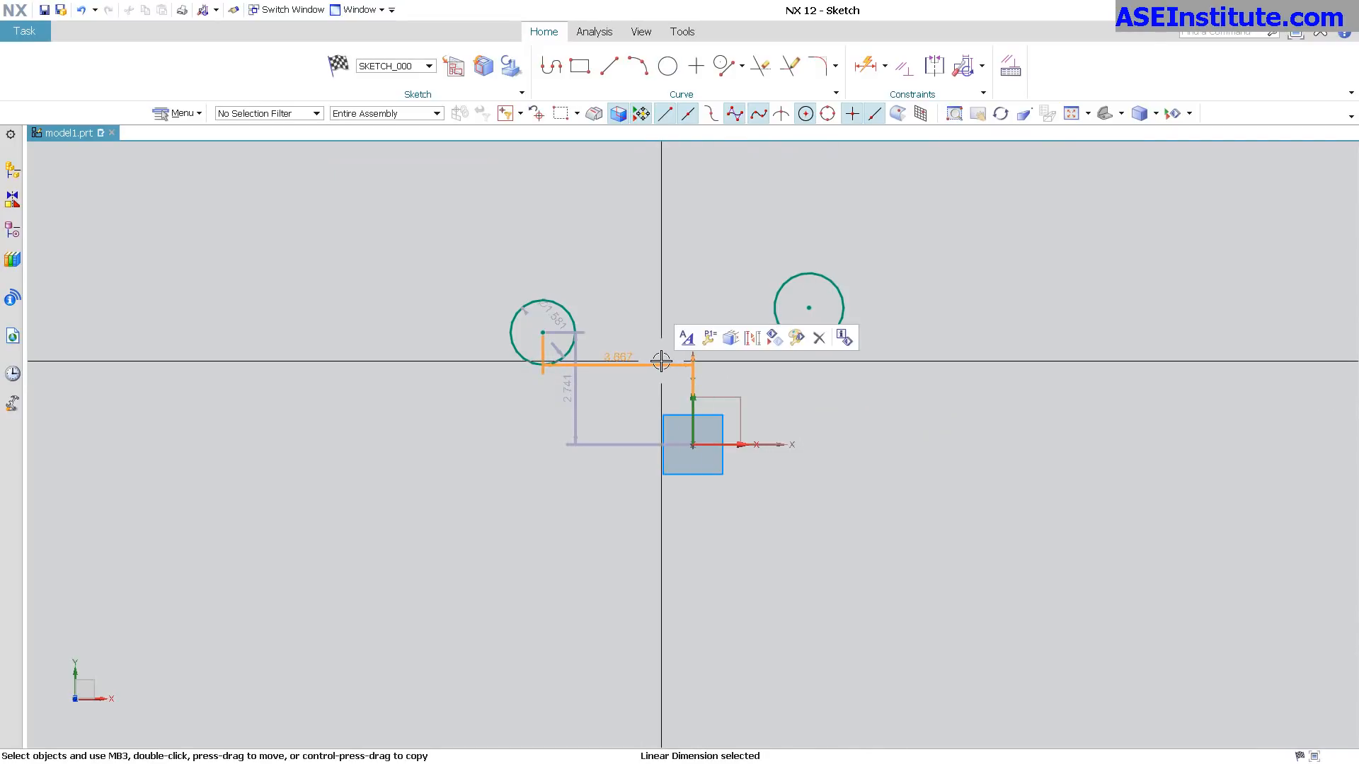
pyautogui.press('Delete')
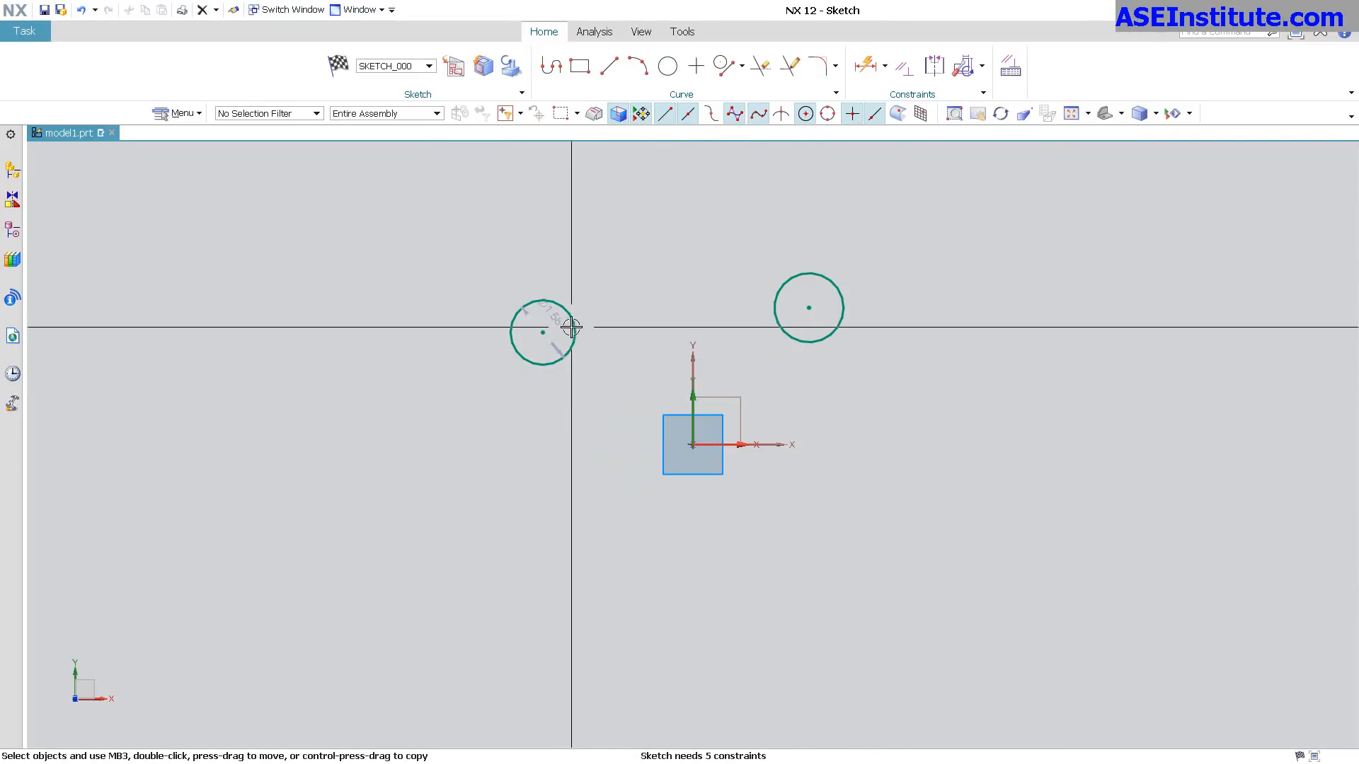
pyautogui.click(562, 329)
pyautogui.press('Delete')
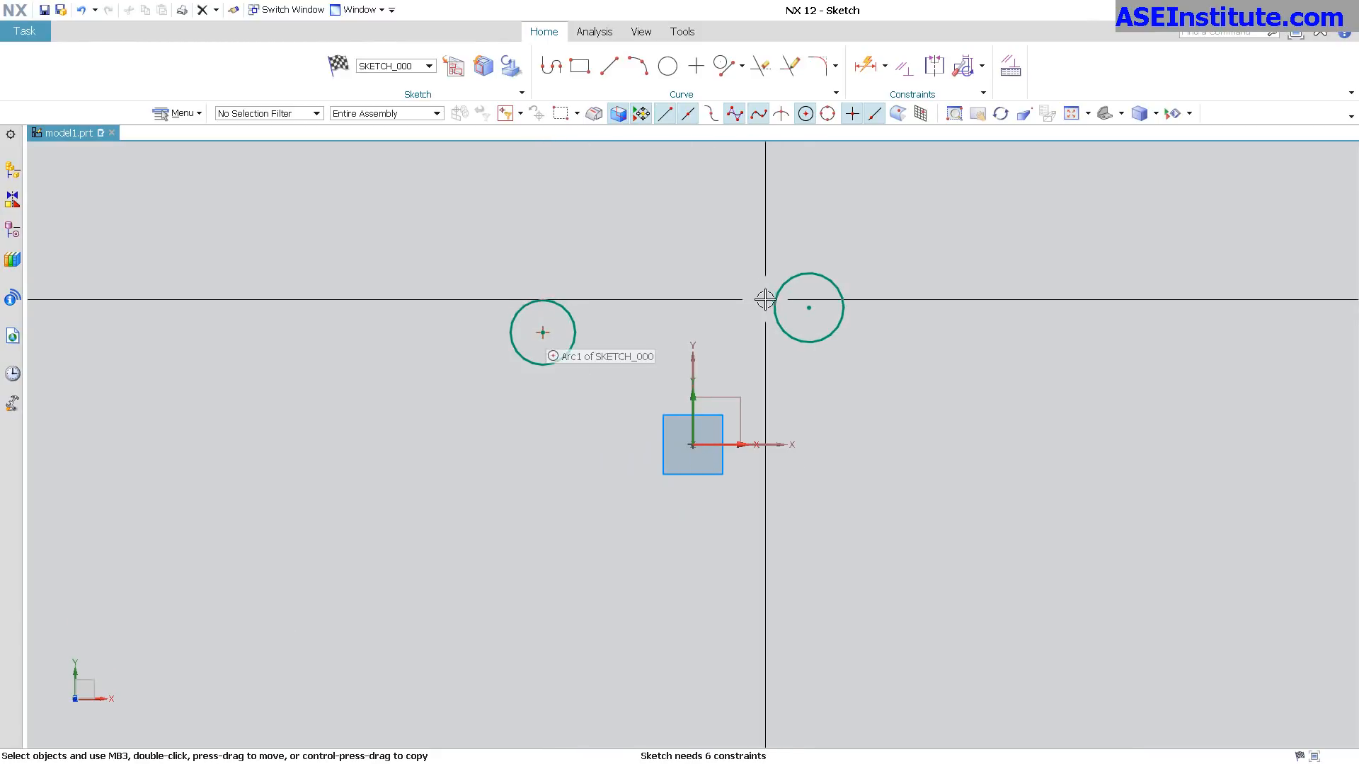
# Sketch a line joining the center points of the two circles.
pyautogui.click(611, 71)
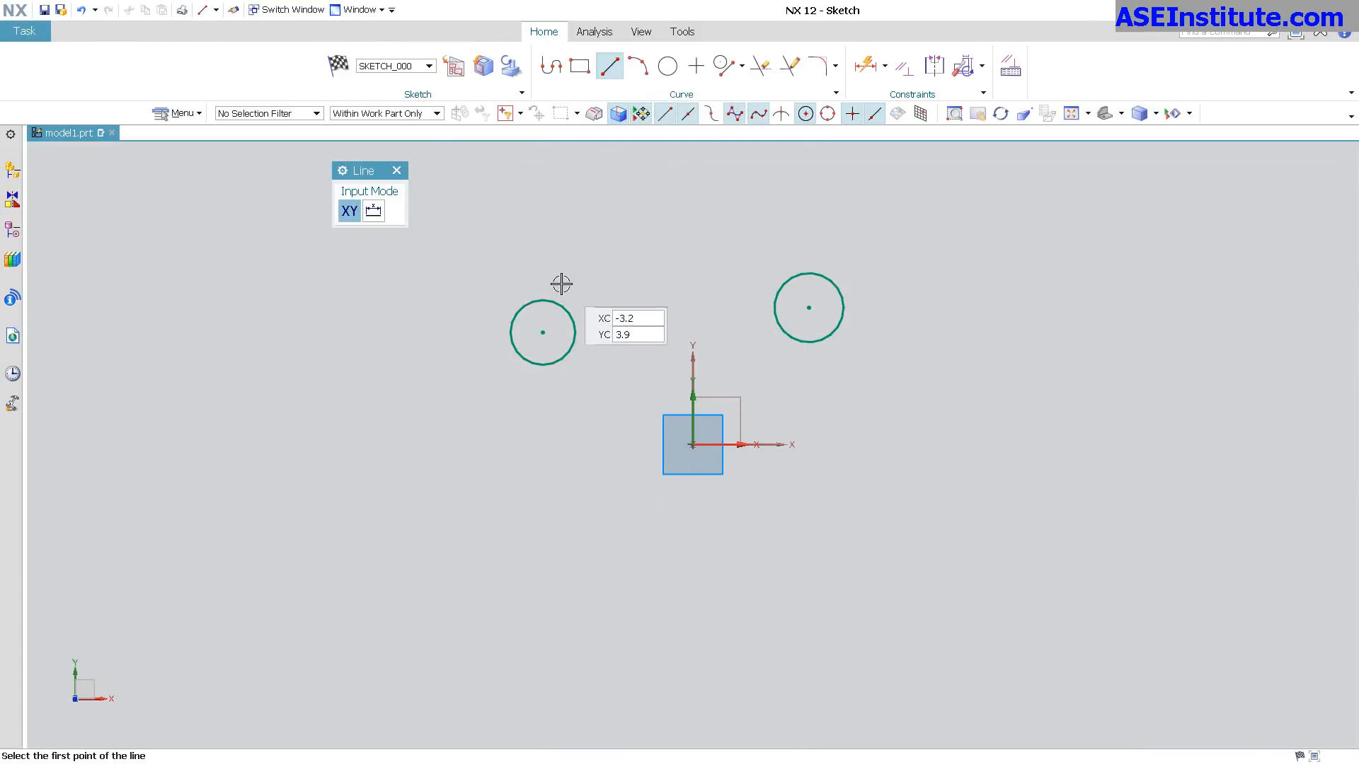
pyautogui.click(541, 335)
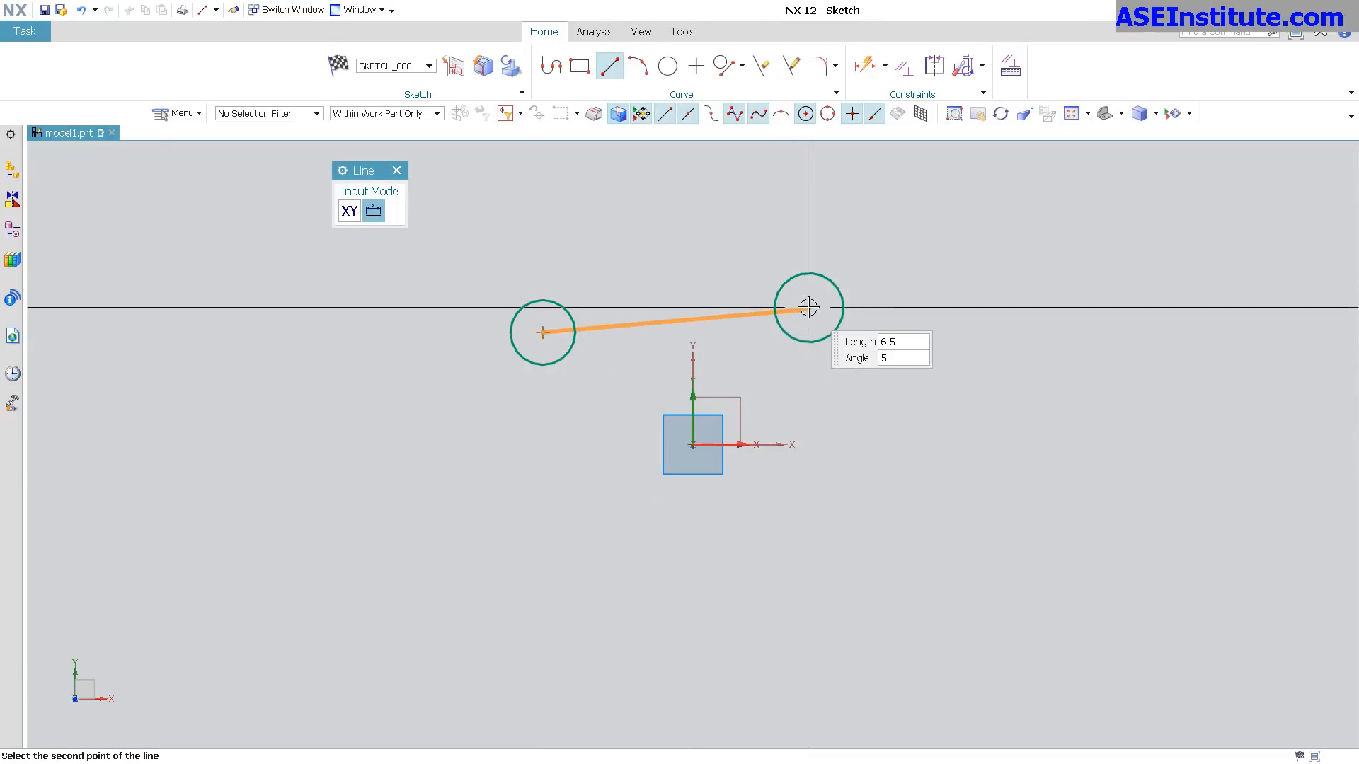
pyautogui.click(809, 308)
pyautogui.click(396, 171)
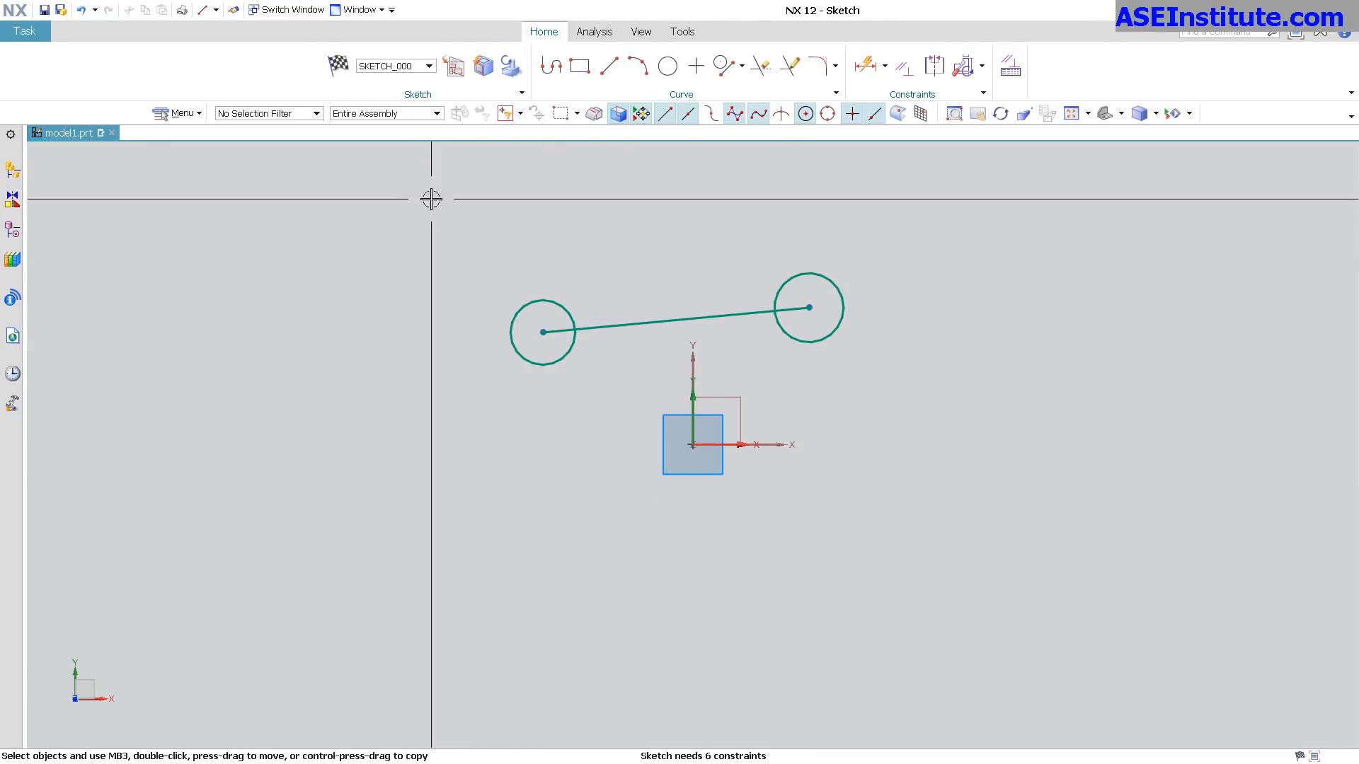
# Convert the connecting line to a reference line and constrain it horizontal.
pyautogui.click(621, 319)
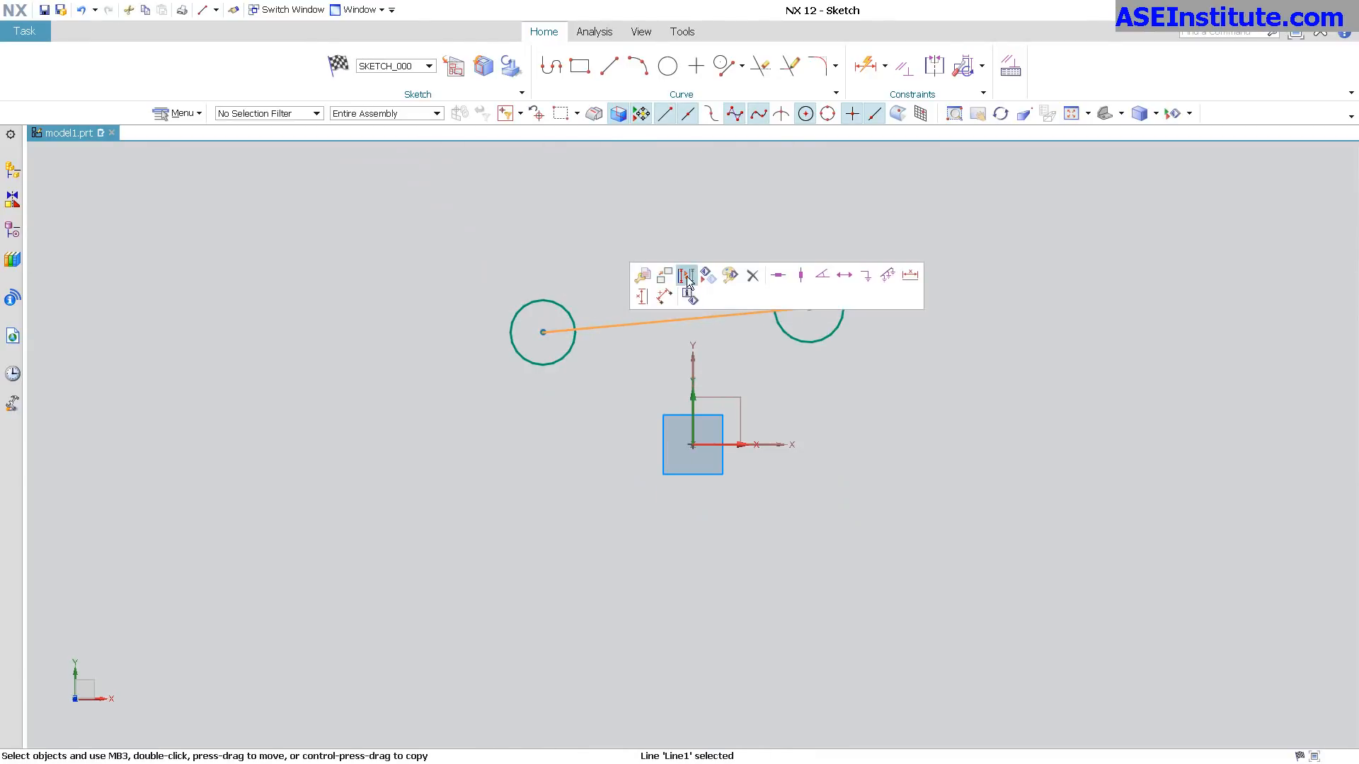
pyautogui.click(687, 276)
pyautogui.click(633, 324)
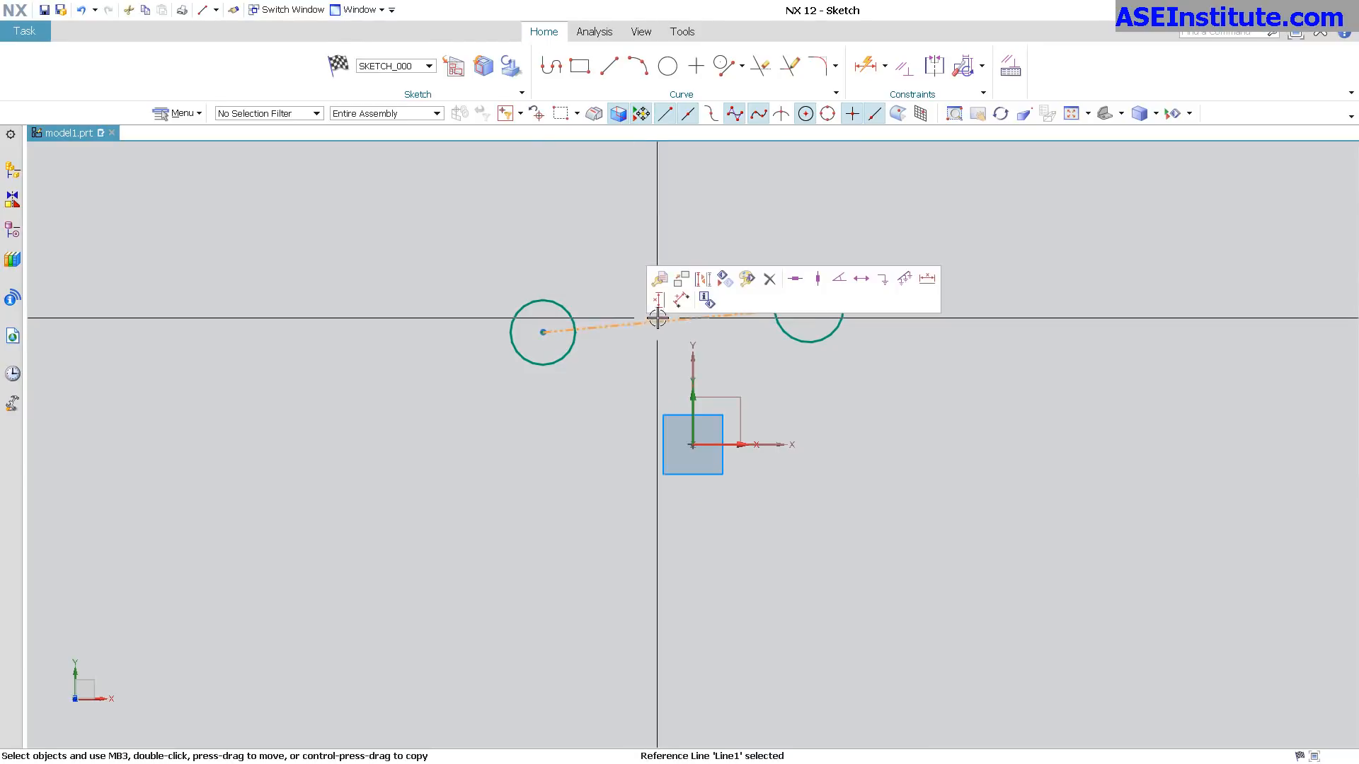
pyautogui.click(796, 278)
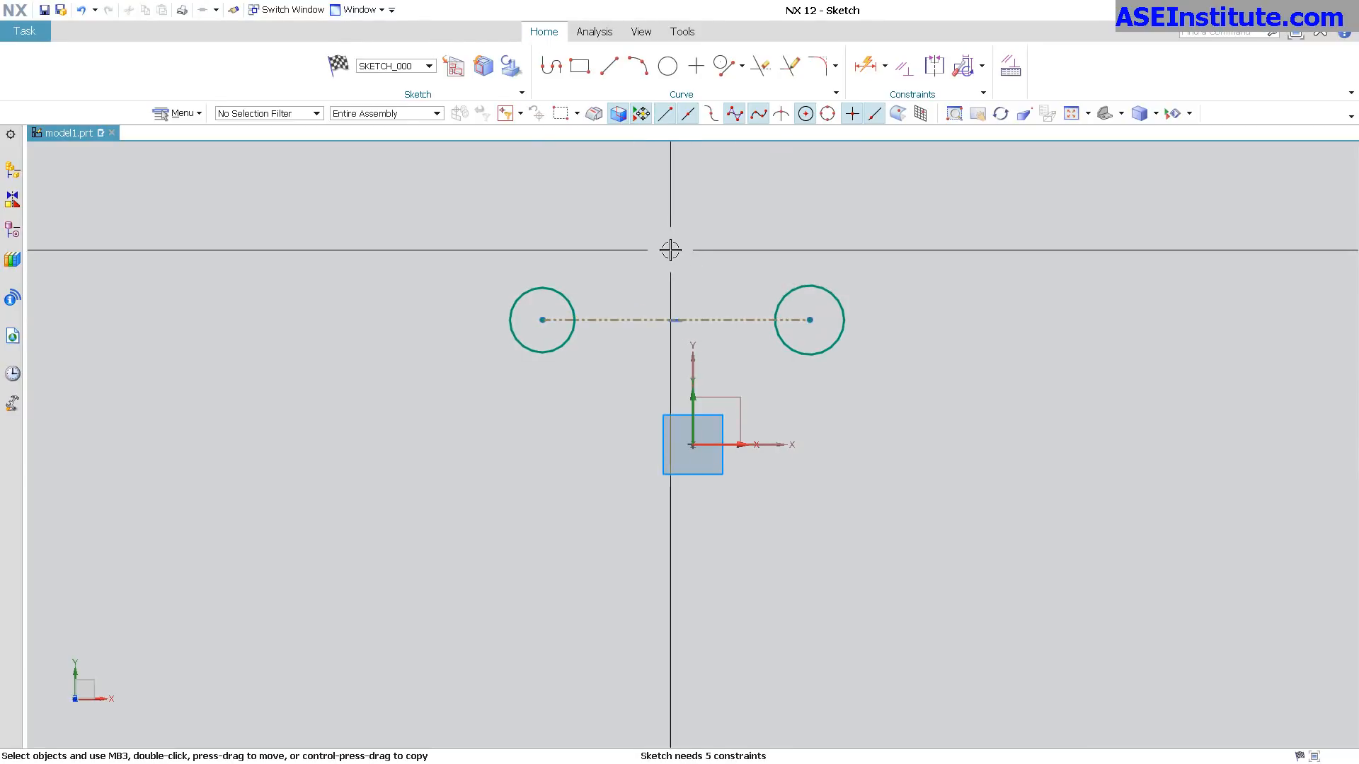
# Try an Equal Radius constraint on the two circles, and undo everything back to before the connecting line.
pyautogui.click(793, 289)
pyautogui.click(573, 301)
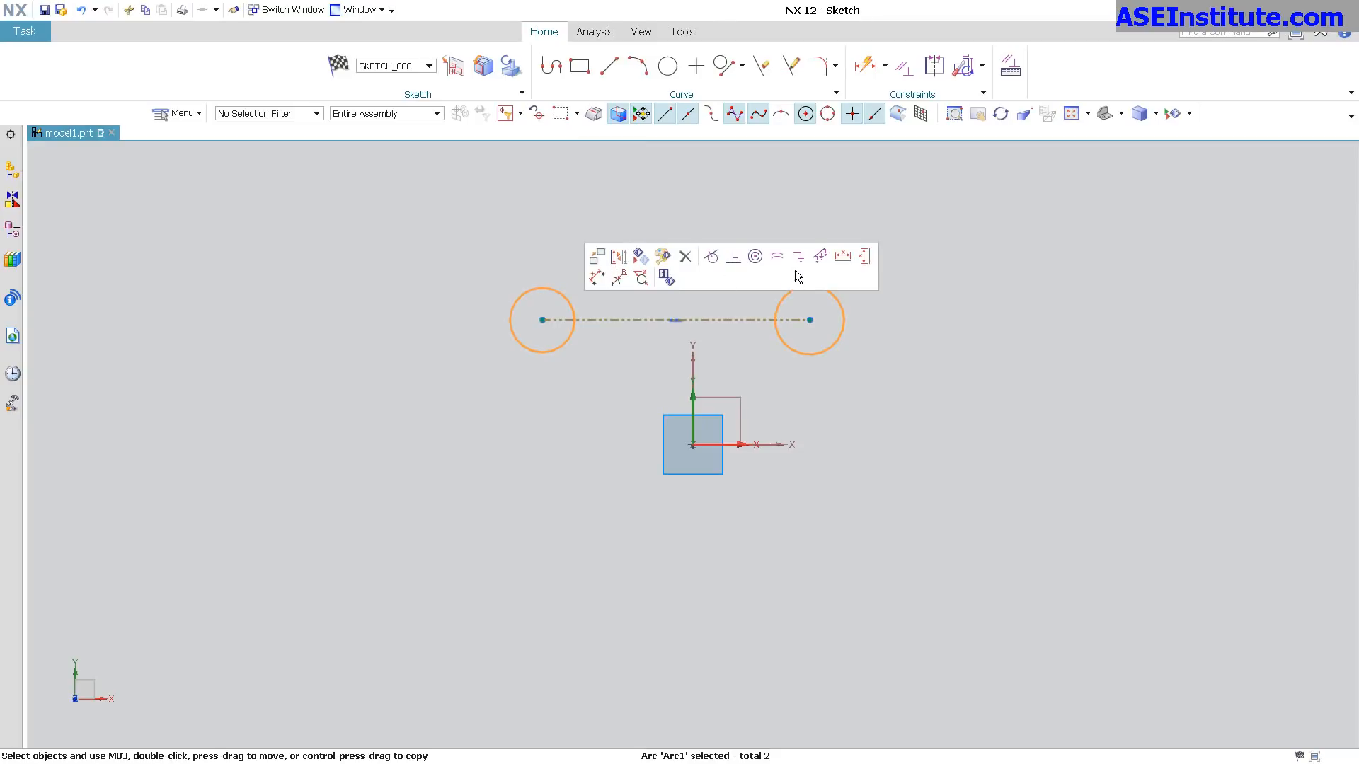
pyautogui.click(779, 263)
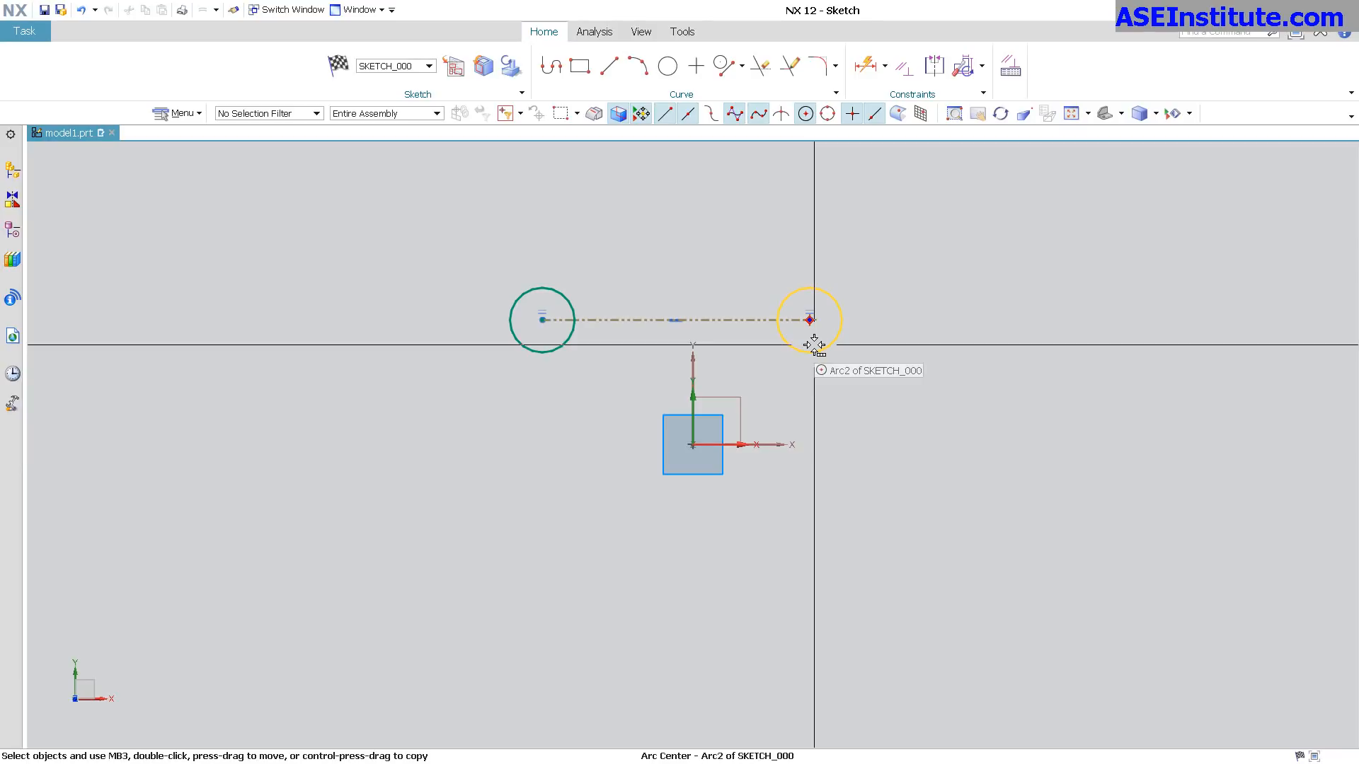
pyautogui.hotkey('ctrl', 'z')
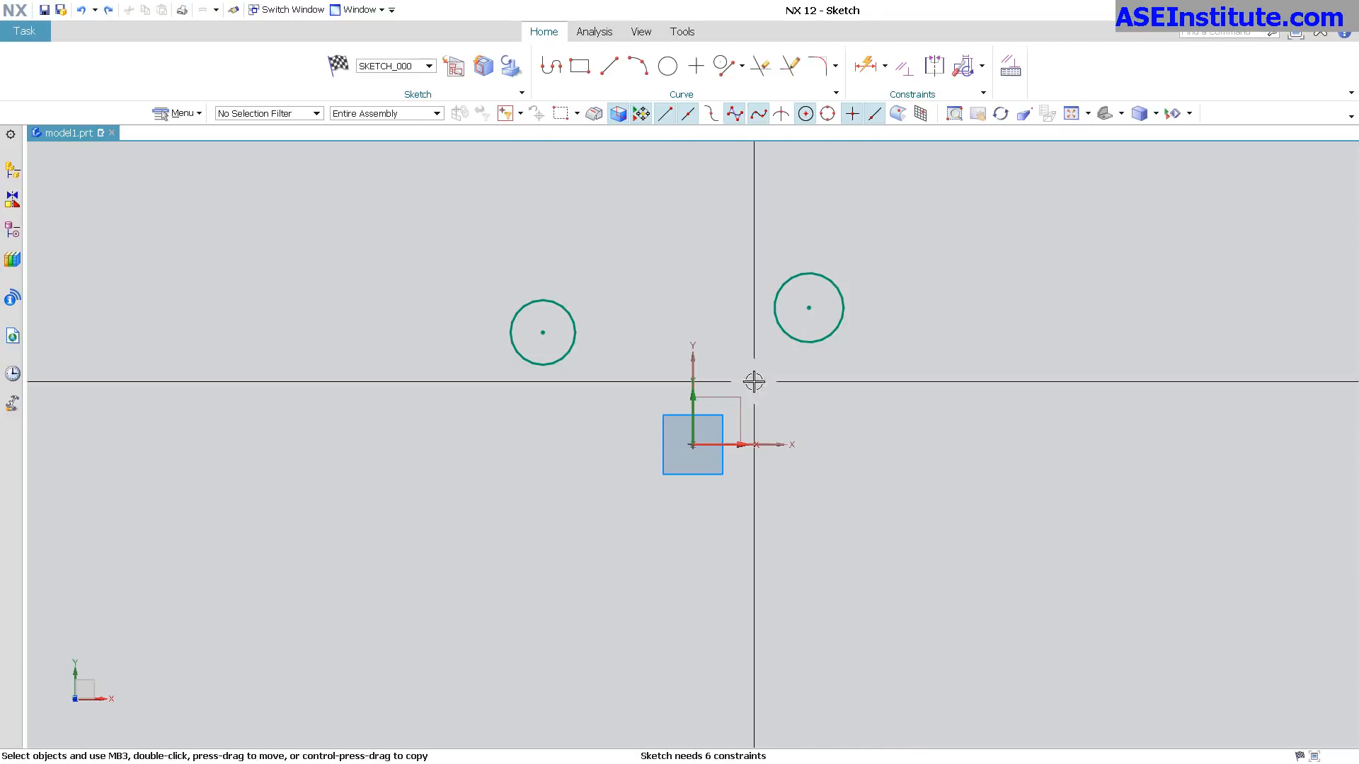
# Apply a Horizontal Alignment constraint between the center points of the two circles.
pyautogui.click(542, 332)
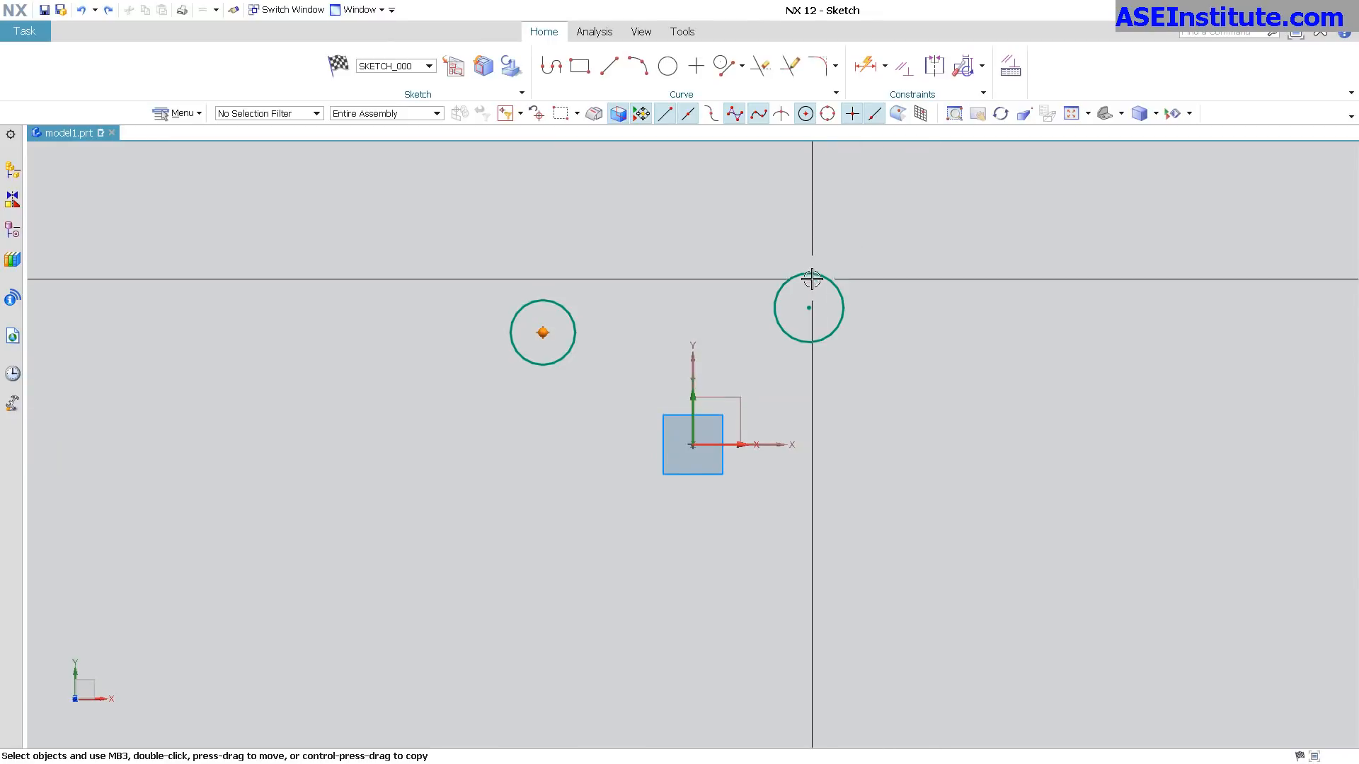
pyautogui.click(809, 307)
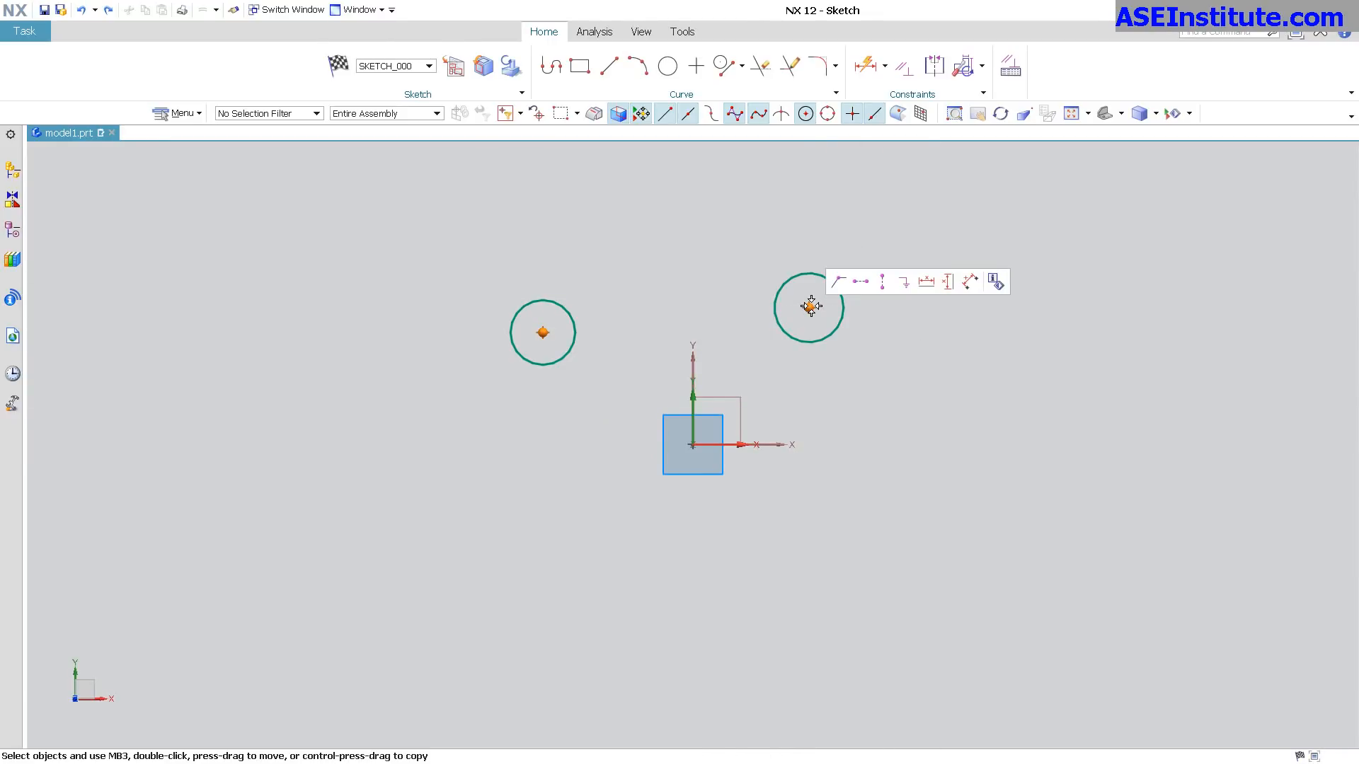
pyautogui.click(861, 283)
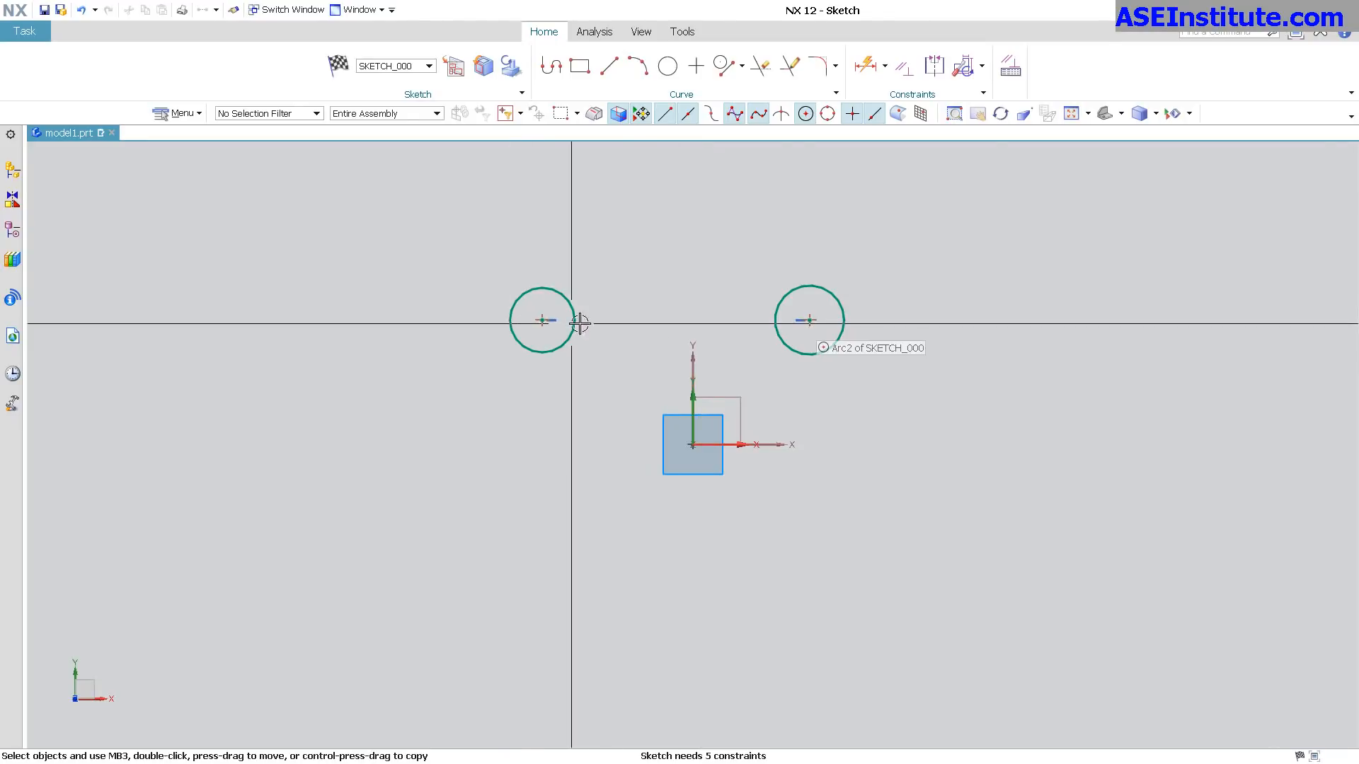
# Sketch a larger circle below left of the origin and a circle about 1.62 in diameter below right of it.
pyautogui.click(667, 66)
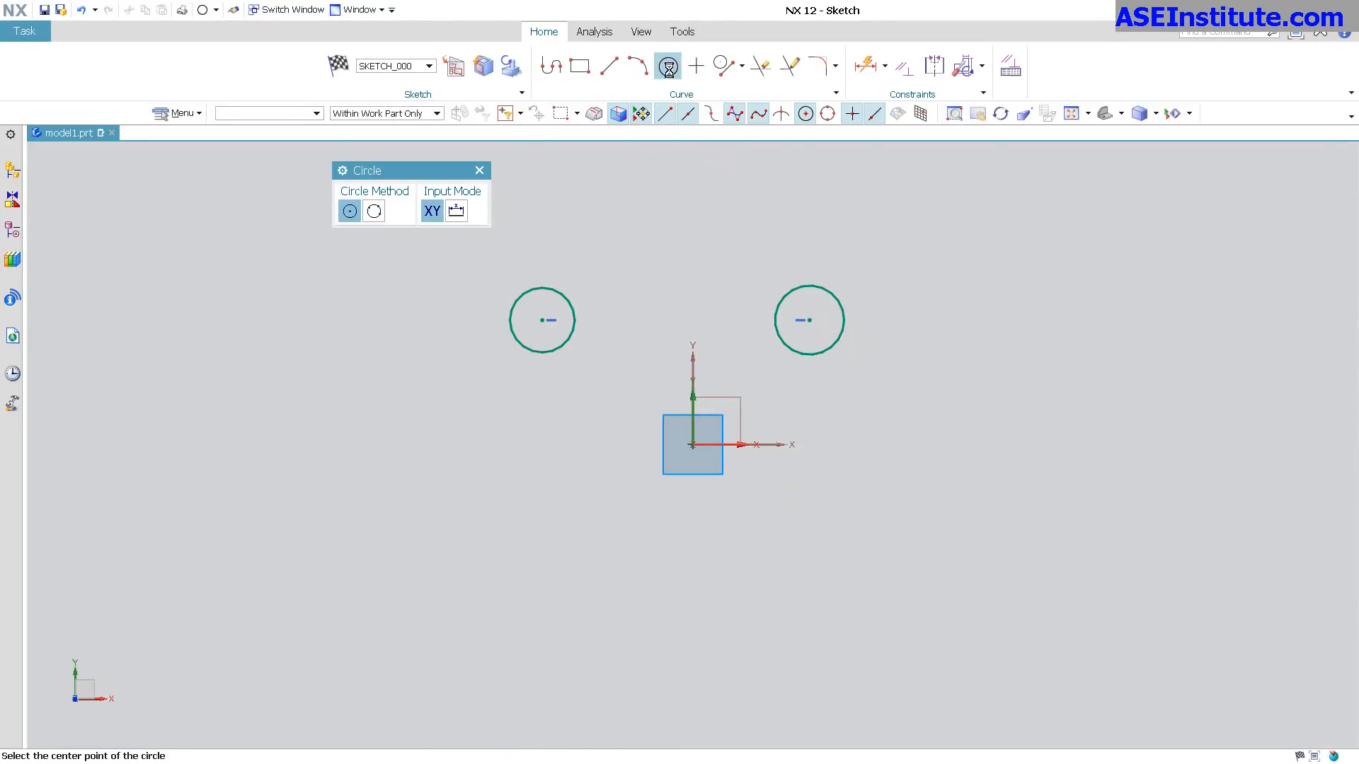
pyautogui.click(458, 538)
pyautogui.click(518, 564)
pyautogui.click(834, 532)
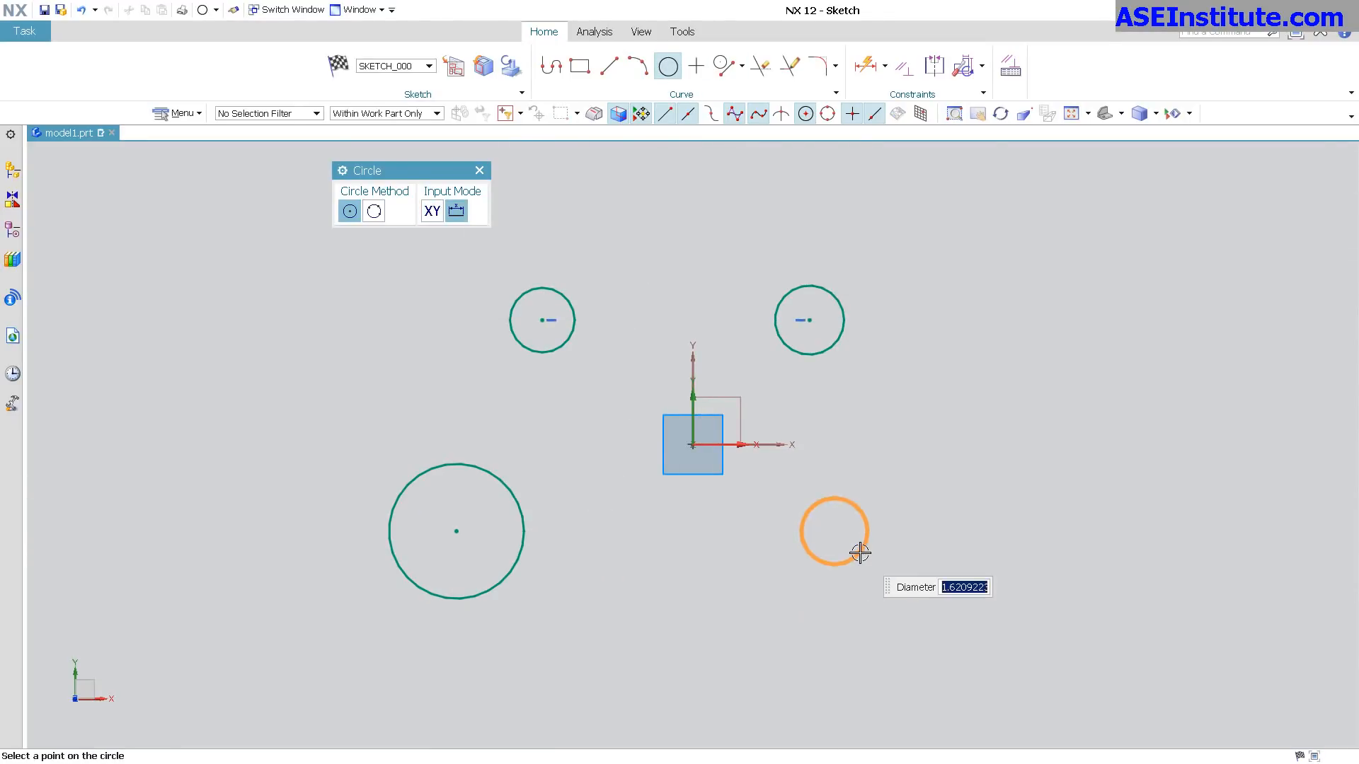
pyautogui.click(860, 552)
pyautogui.press('Escape')
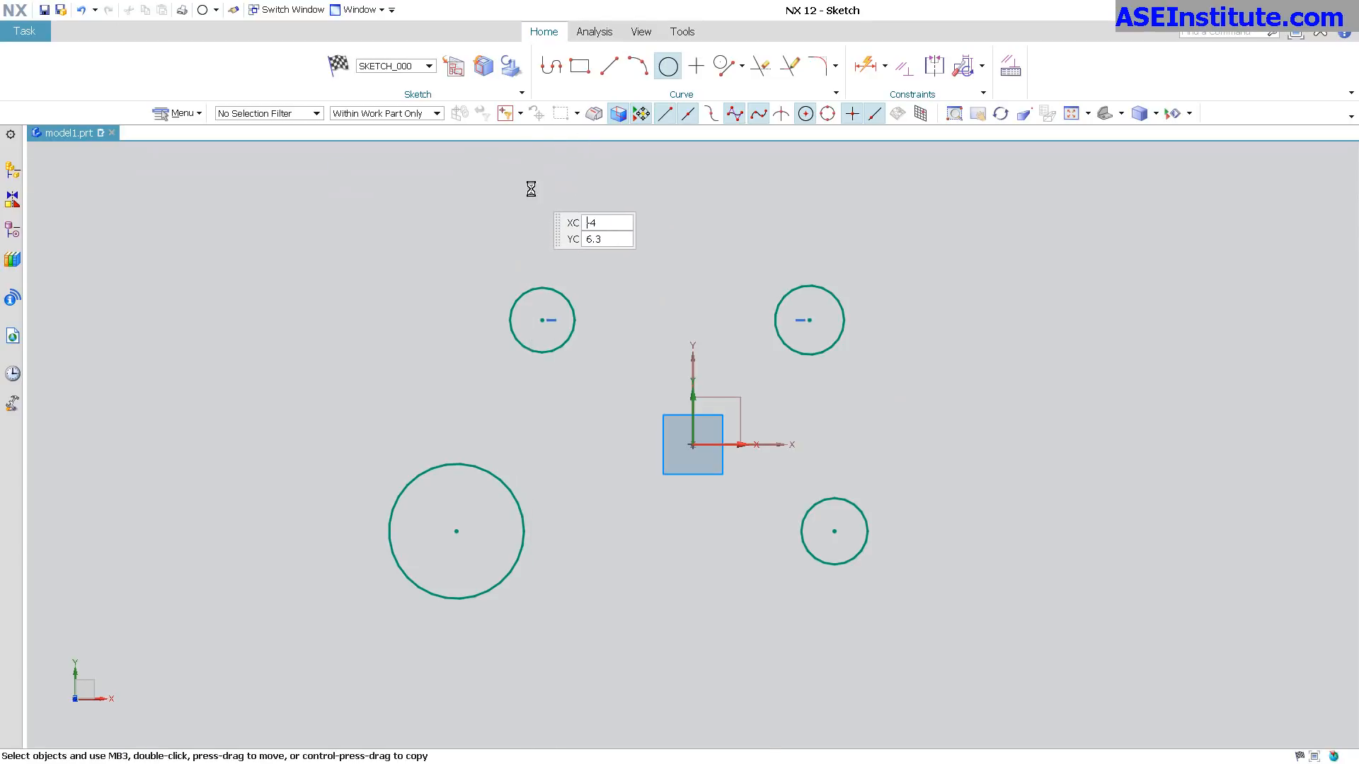
# Apply a Vertical Alignment constraint between the center points of the two right-hand circles.
pyautogui.click(812, 322)
pyautogui.click(836, 530)
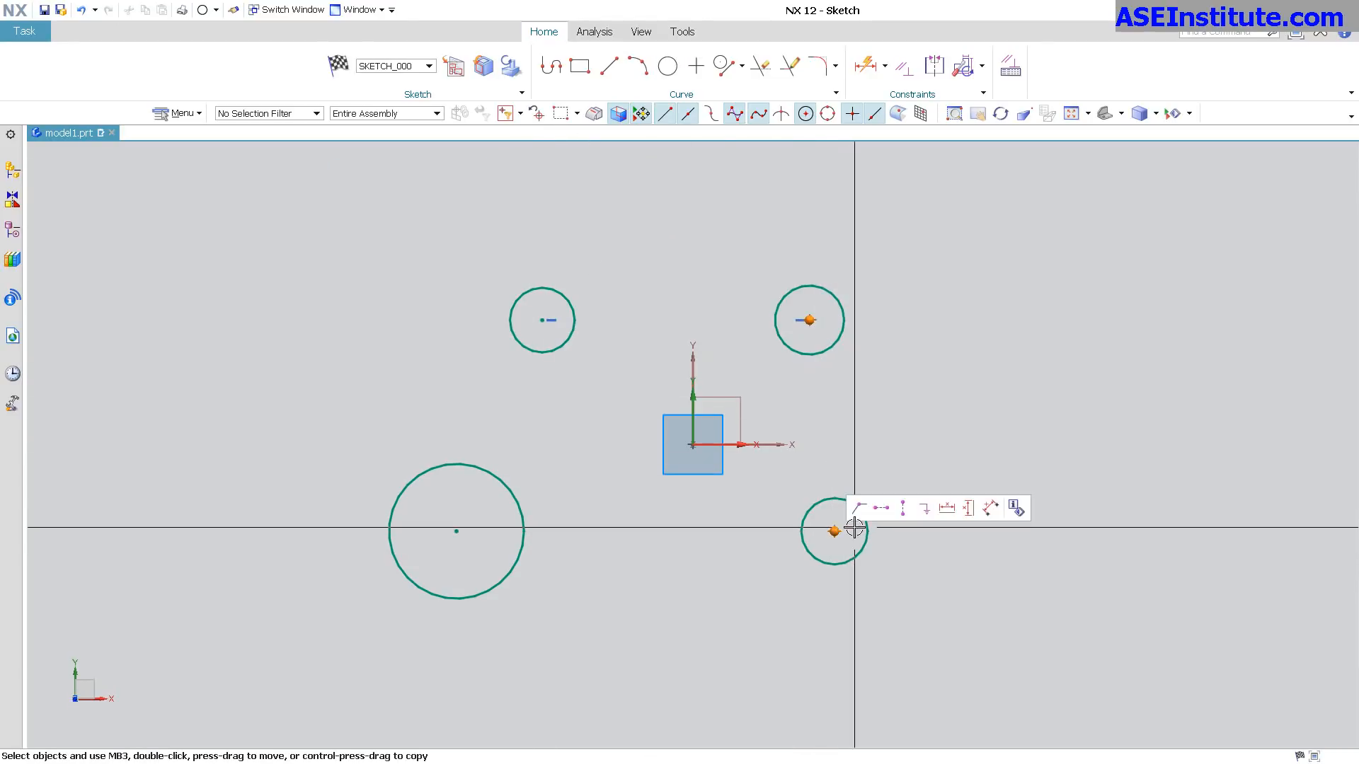
pyautogui.click(905, 509)
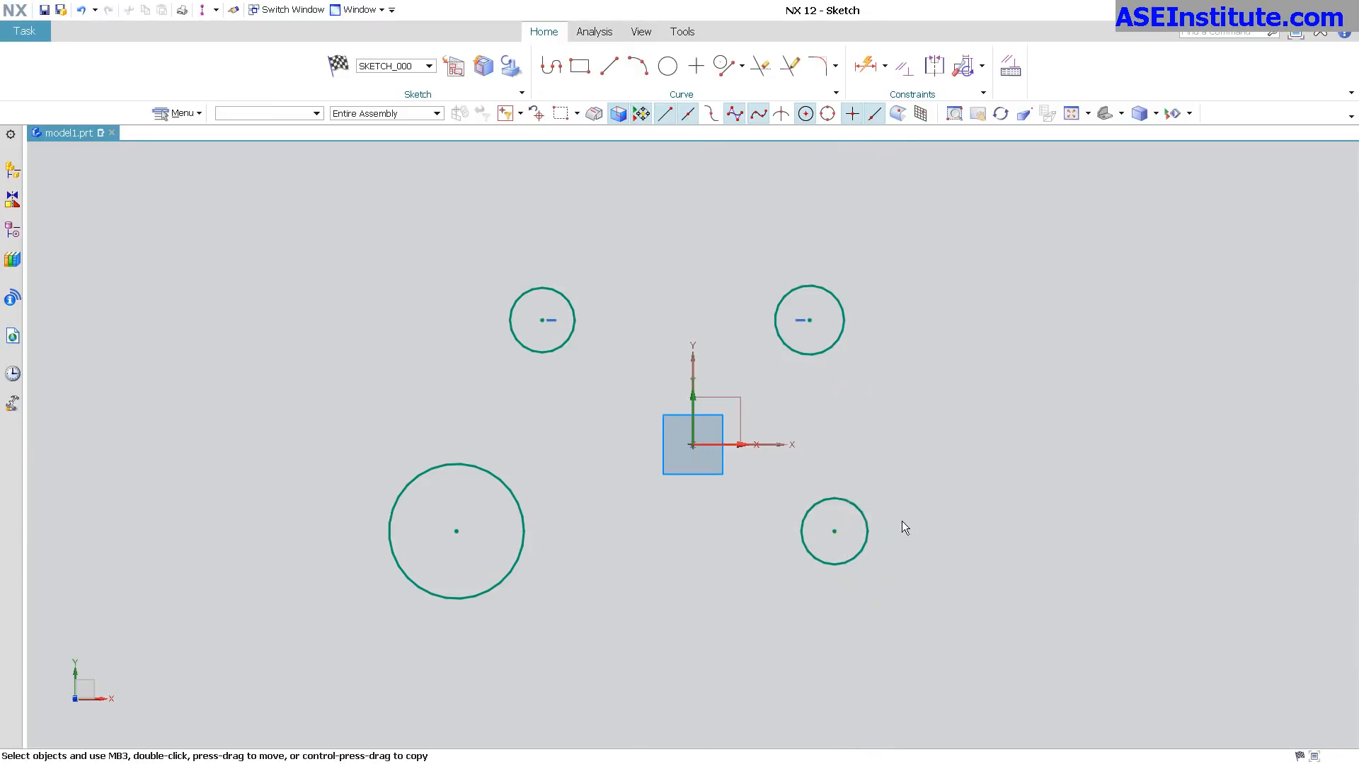
# Vertically align the center points of the two left-hand circles, and horizontally align the centers of the two lower circles.
pyautogui.click(541, 323)
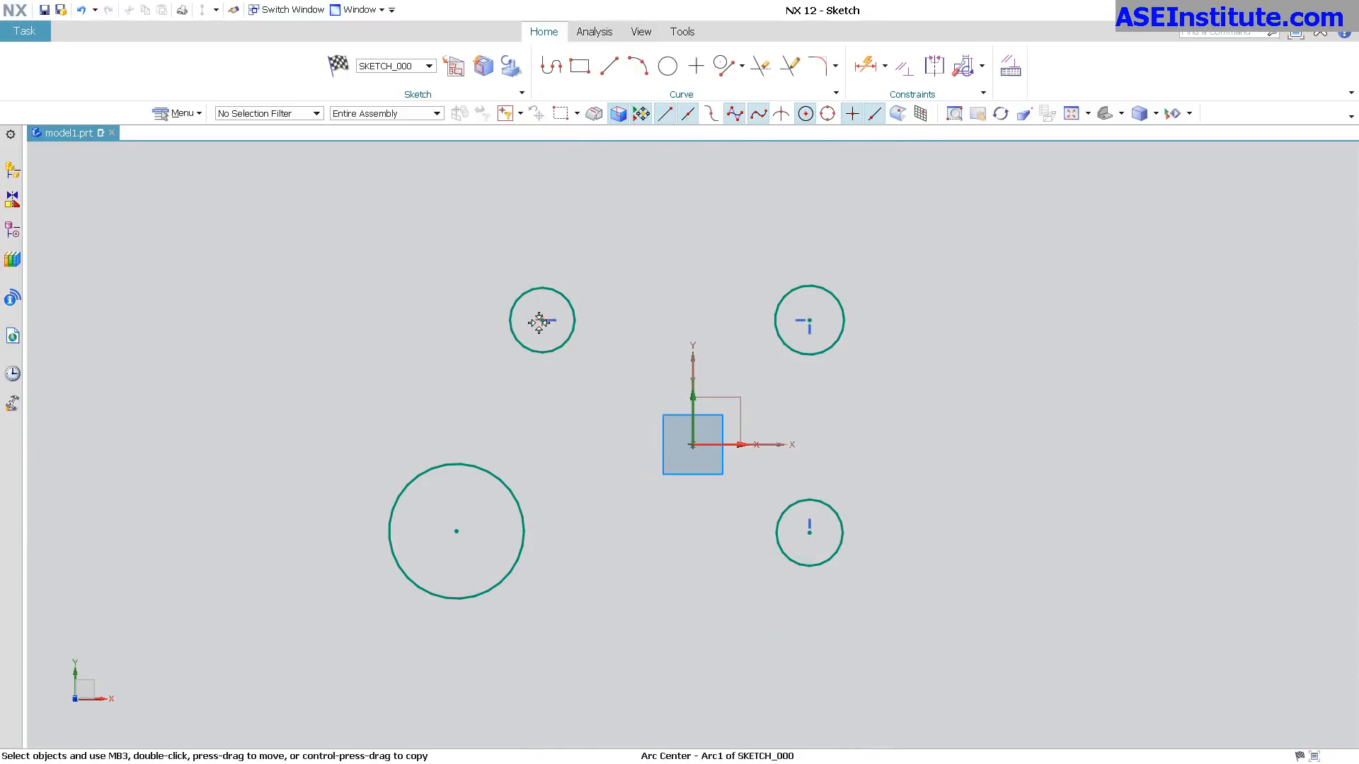
pyautogui.click(462, 531)
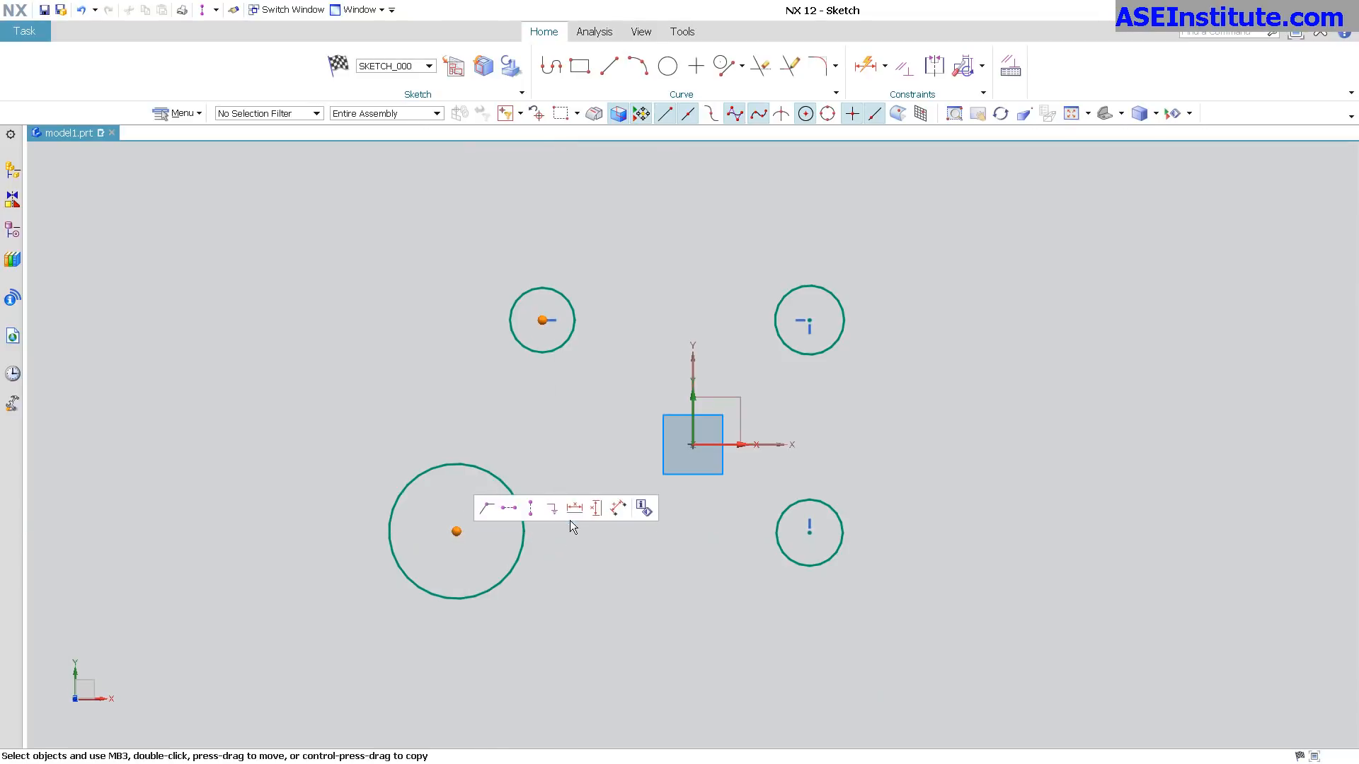
pyautogui.click(549, 508)
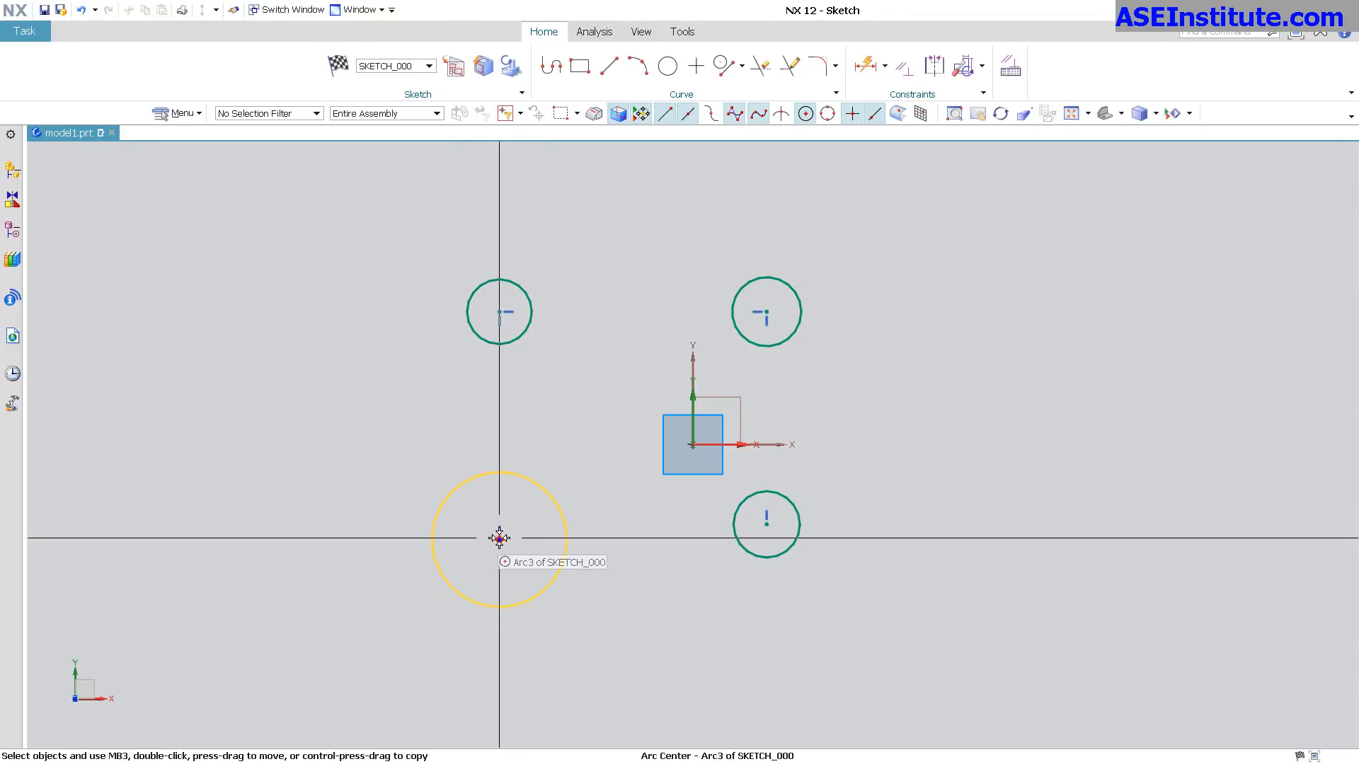
pyautogui.click(767, 524)
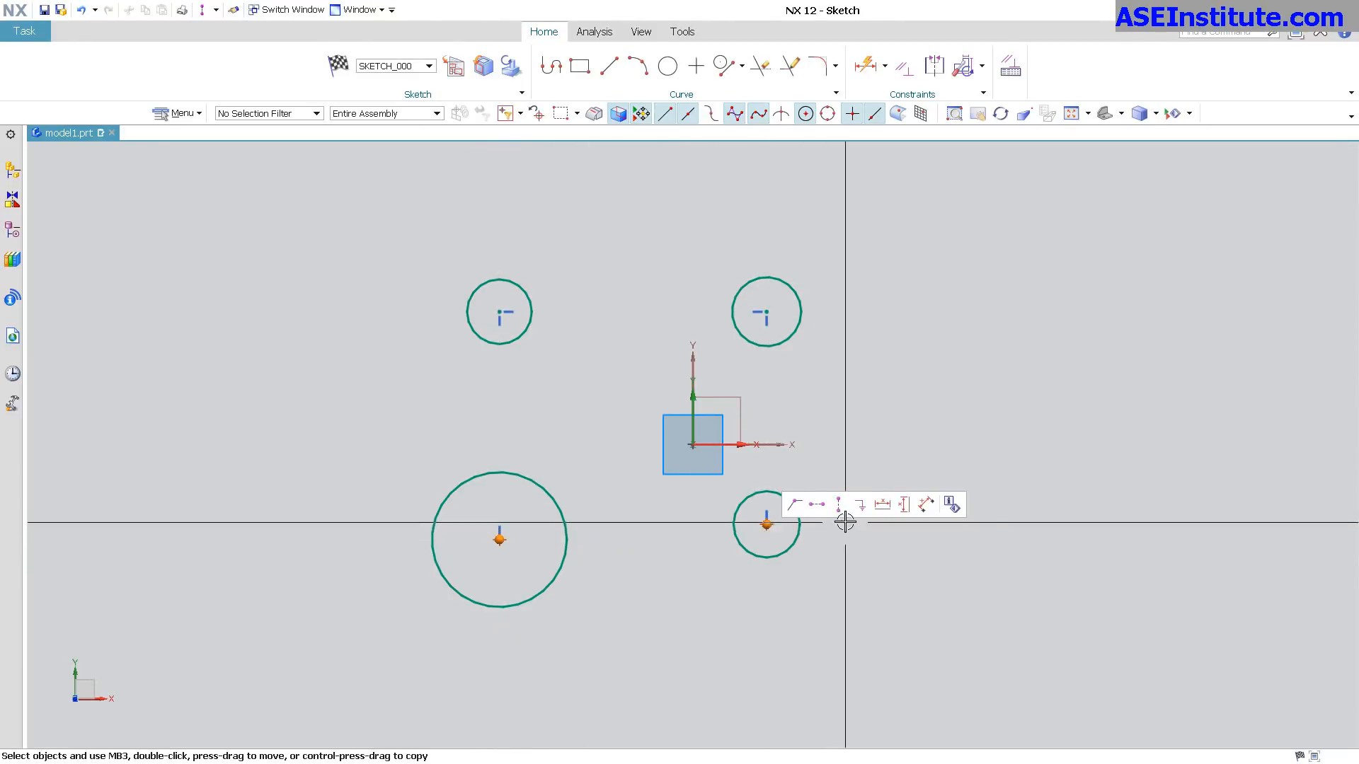
pyautogui.click(817, 505)
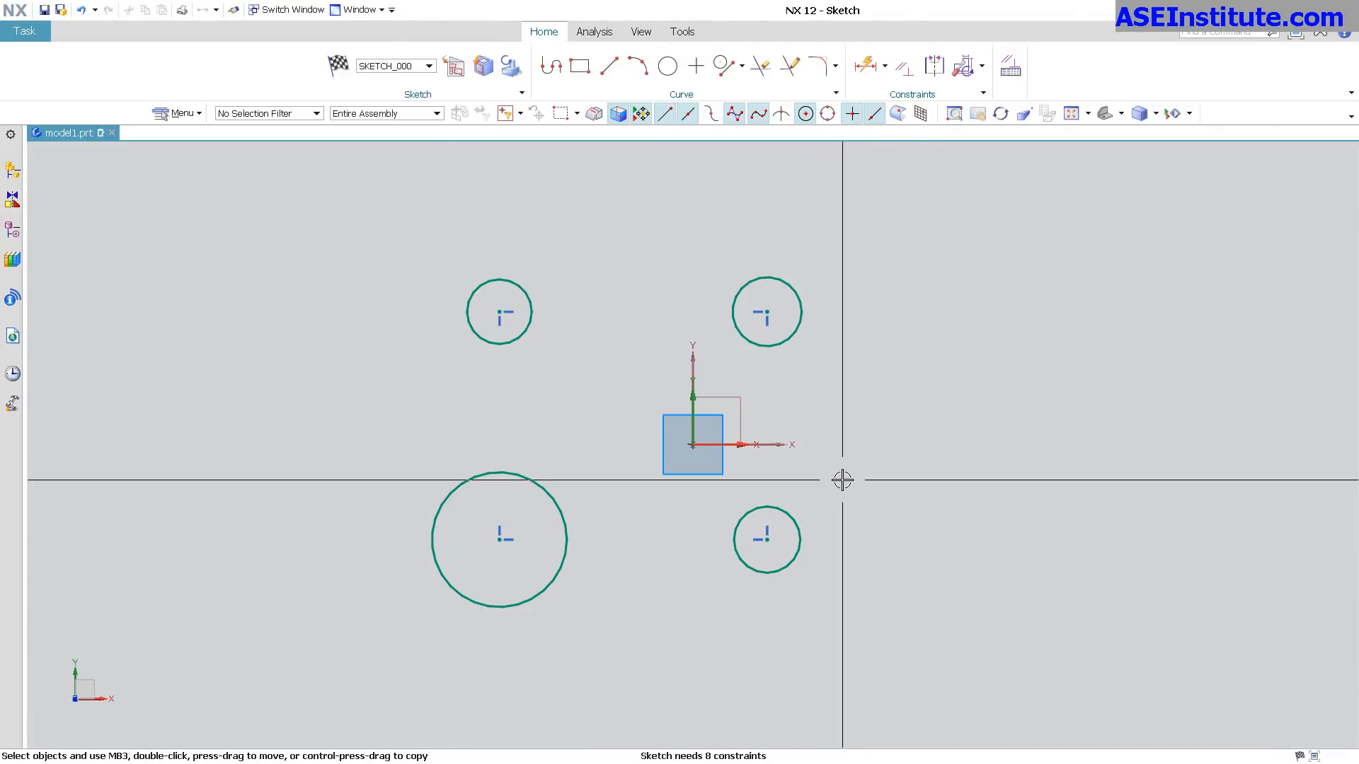
# Apply an Equal Radius constraint to all four circles.
pyautogui.click(541, 486)
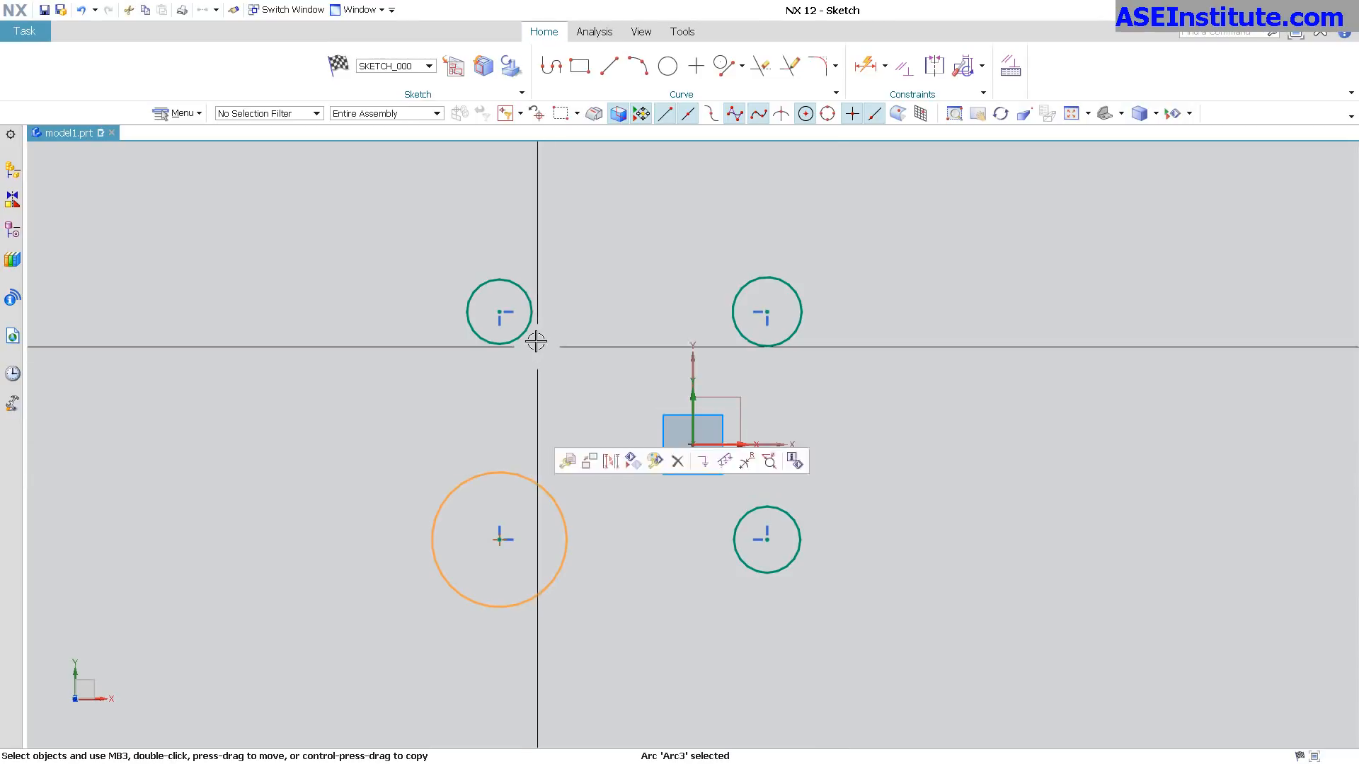
pyautogui.click(528, 329)
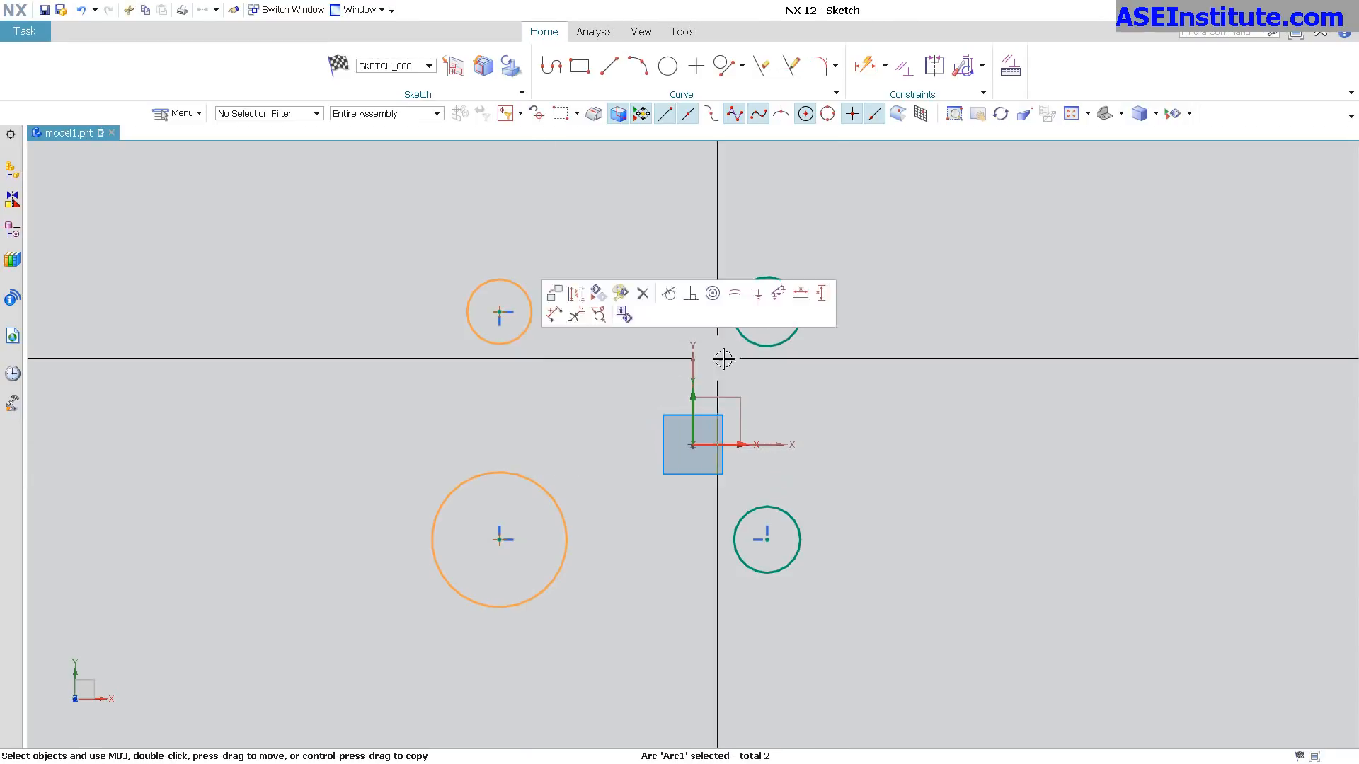
pyautogui.click(761, 350)
pyautogui.click(798, 540)
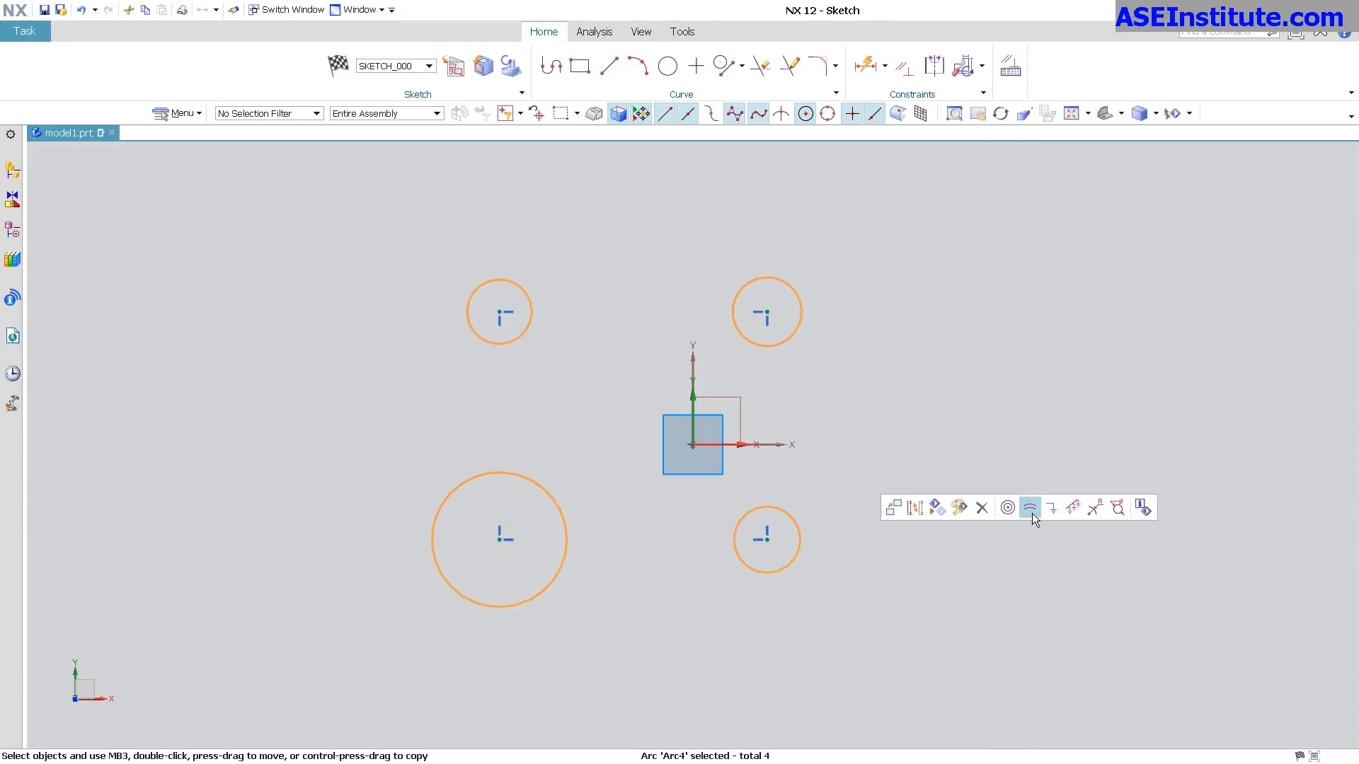
pyautogui.click(1031, 517)
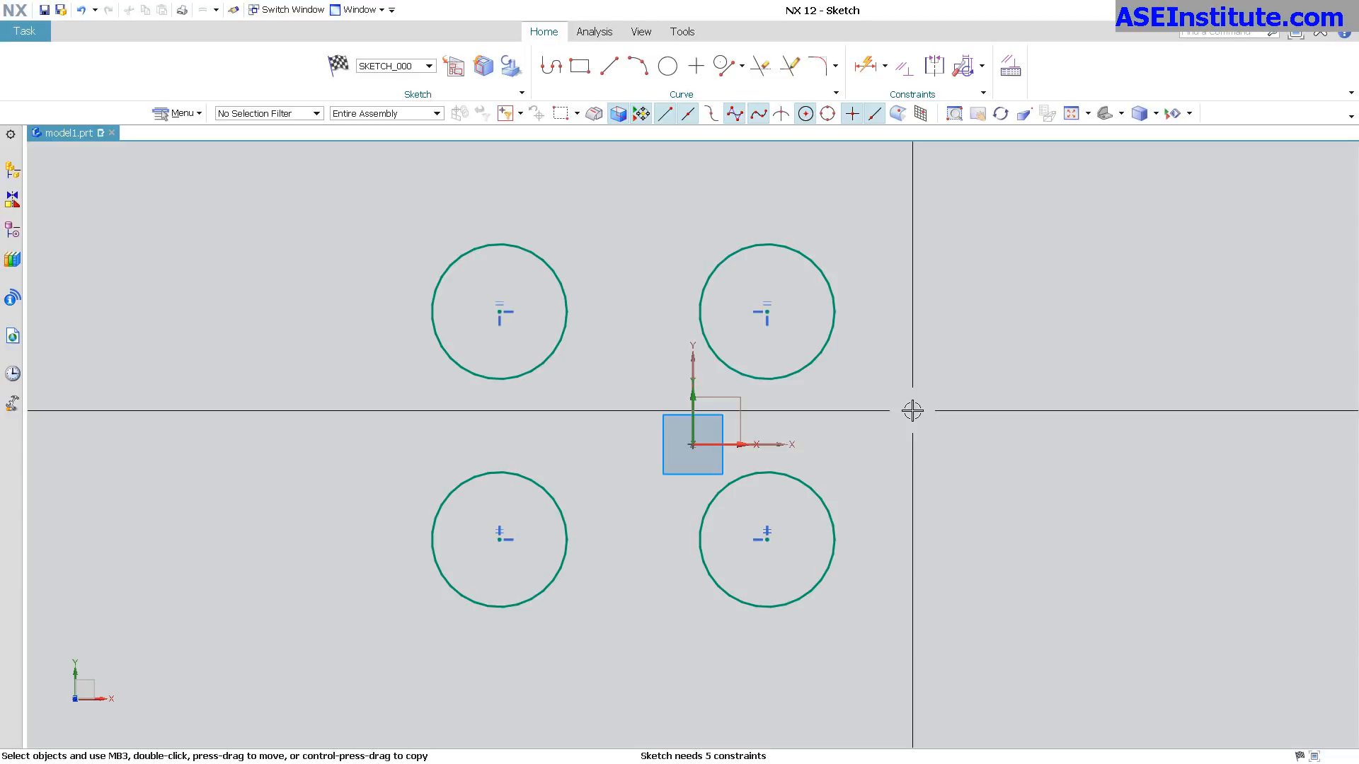
# Examine the equal radius, horizontal alignment and vertical alignment constraints on the upper-right circle in the Sketch Relations Browser, including the arcs each one involves.
pyautogui.click(1010, 67)
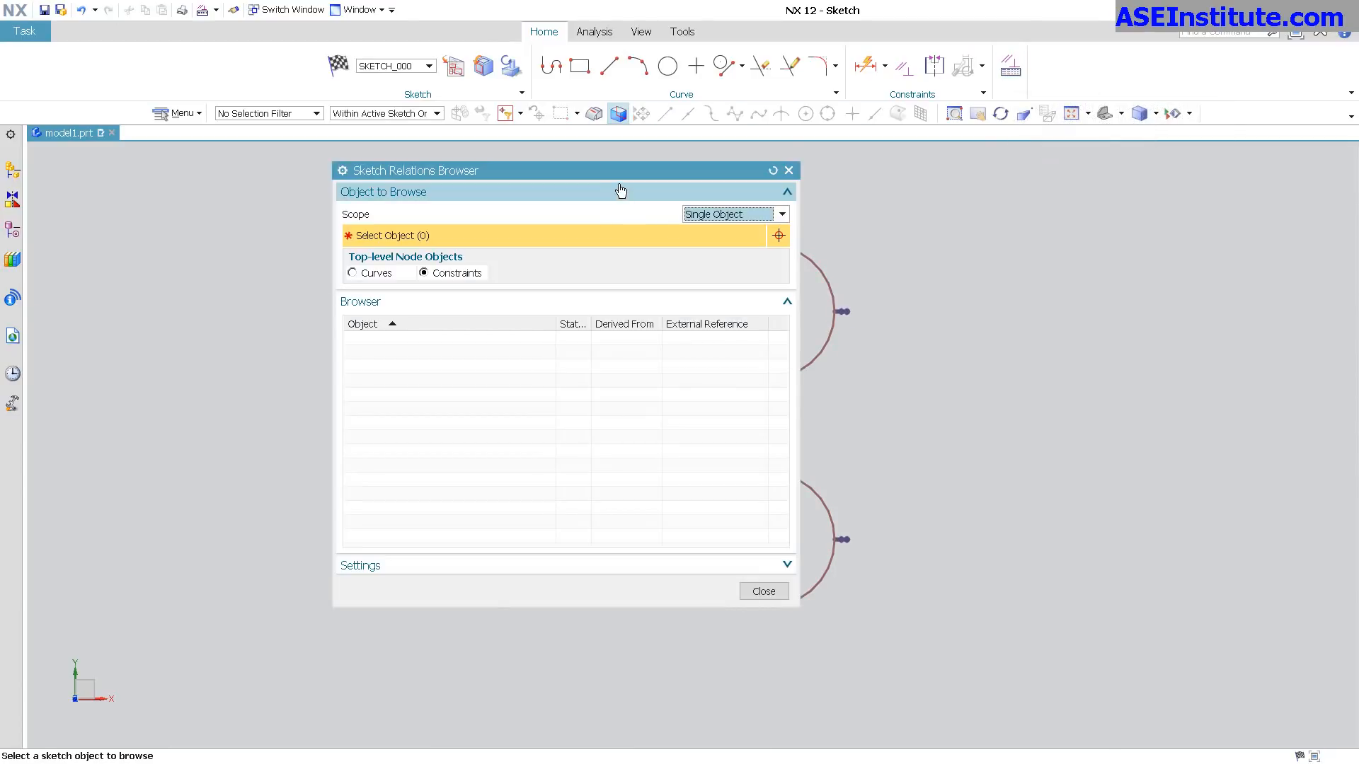
pyautogui.moveTo(628, 176); pyautogui.dragTo(1187, 156)
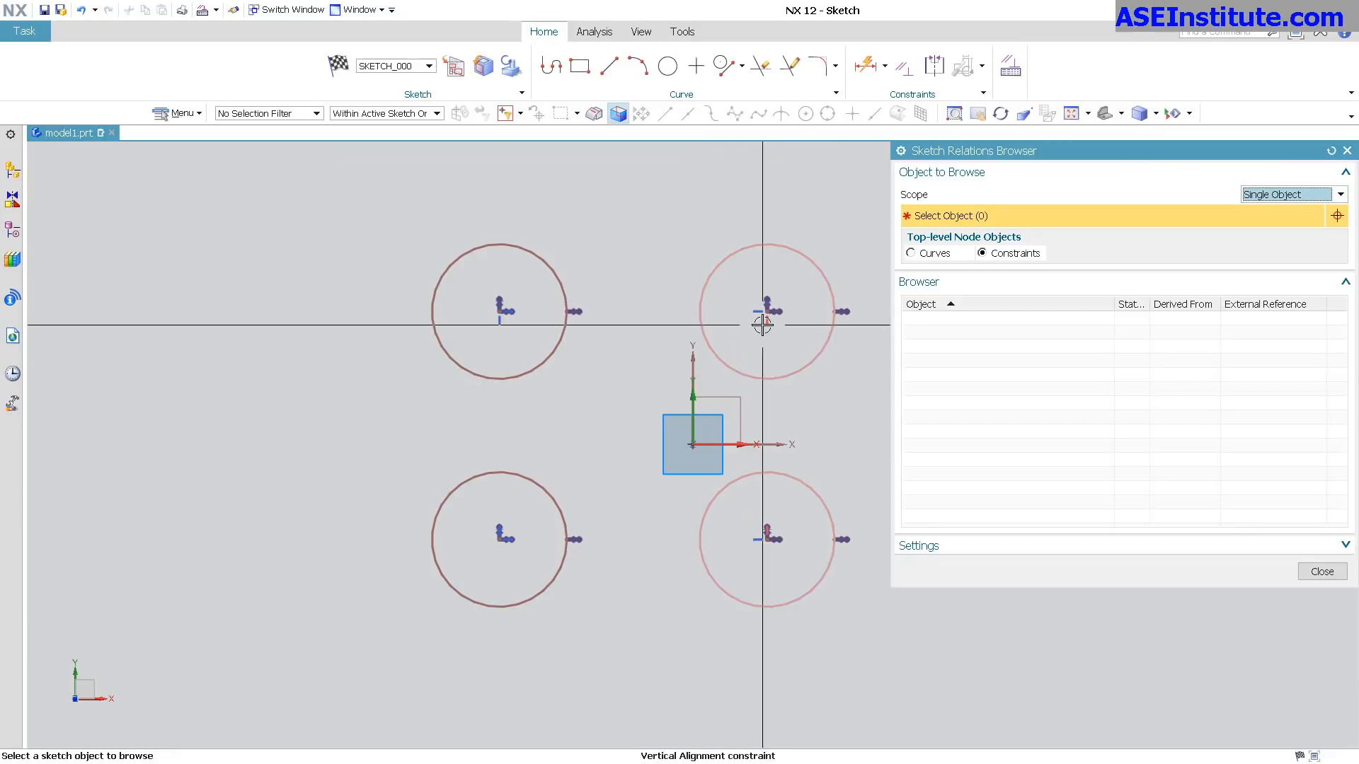
pyautogui.click(811, 370)
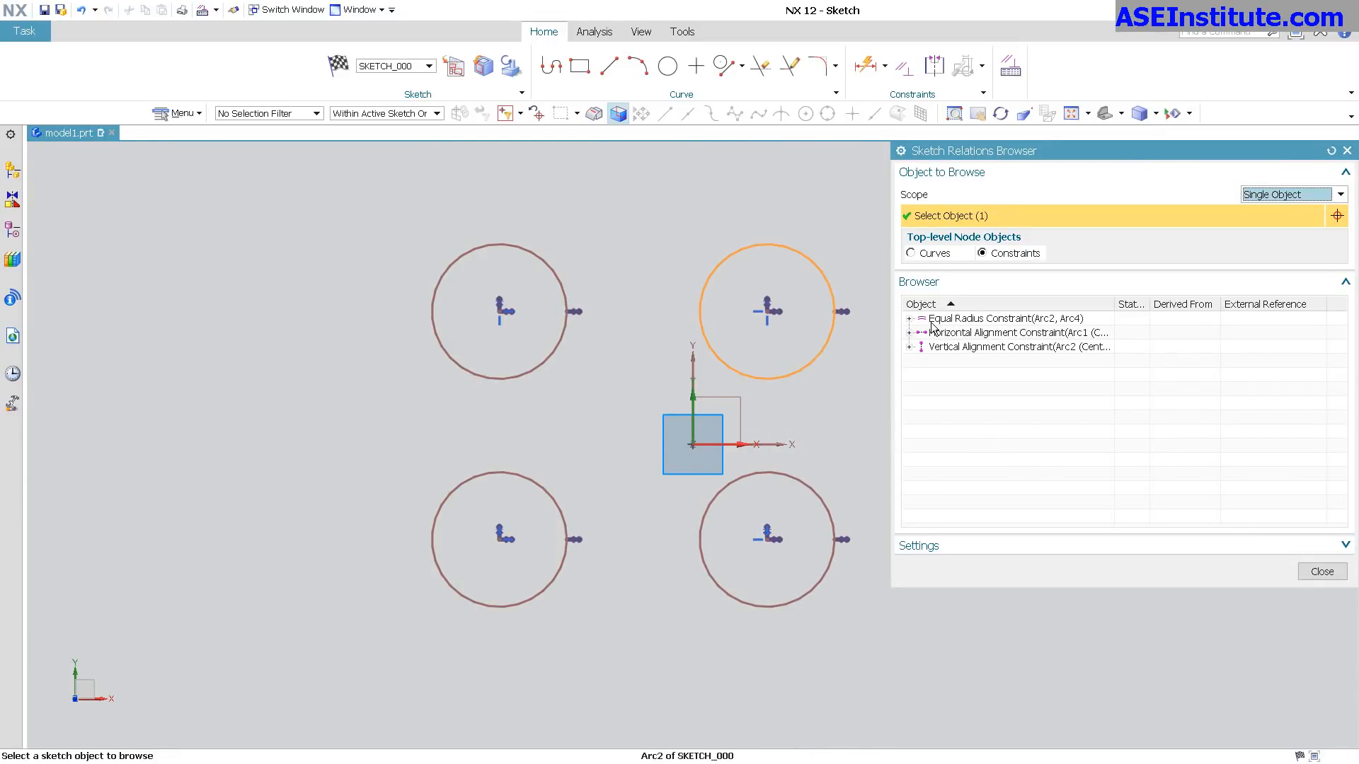
pyautogui.click(909, 319)
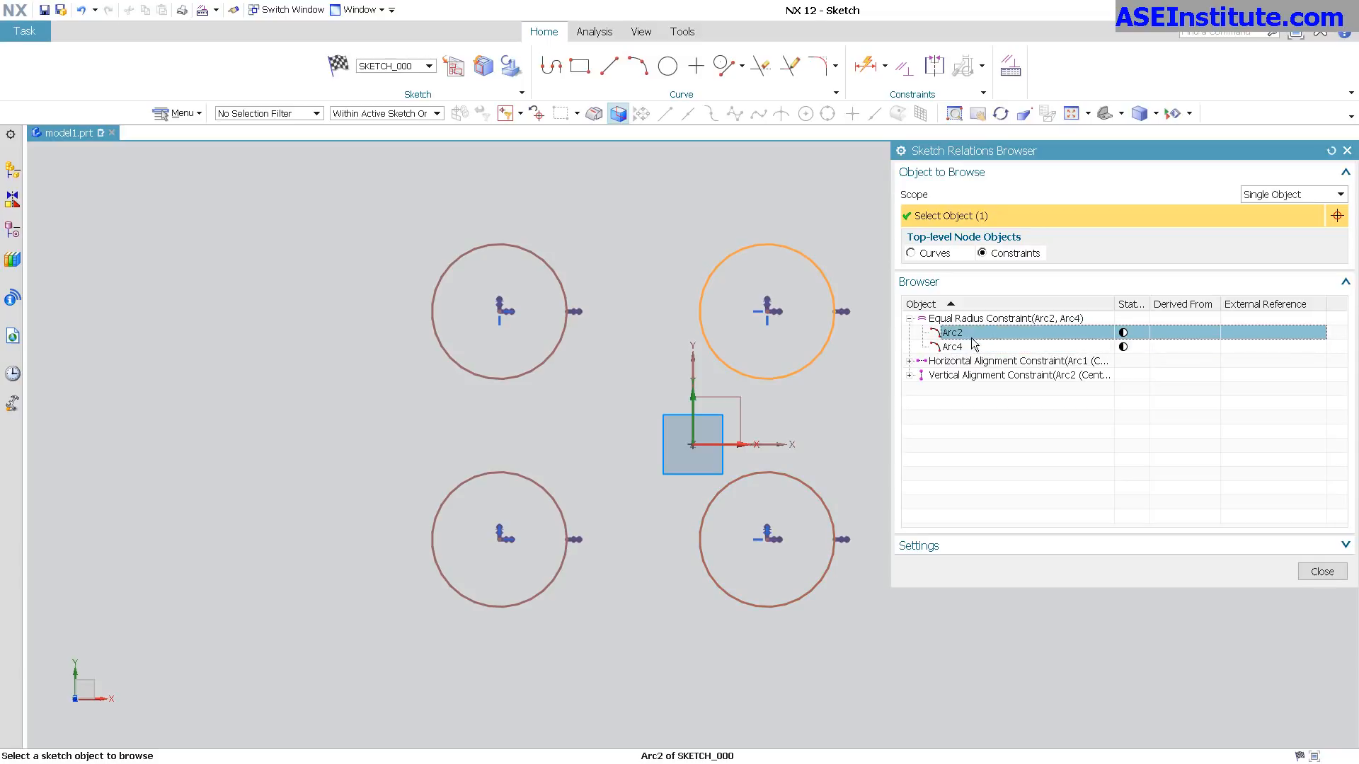
pyautogui.click(909, 361)
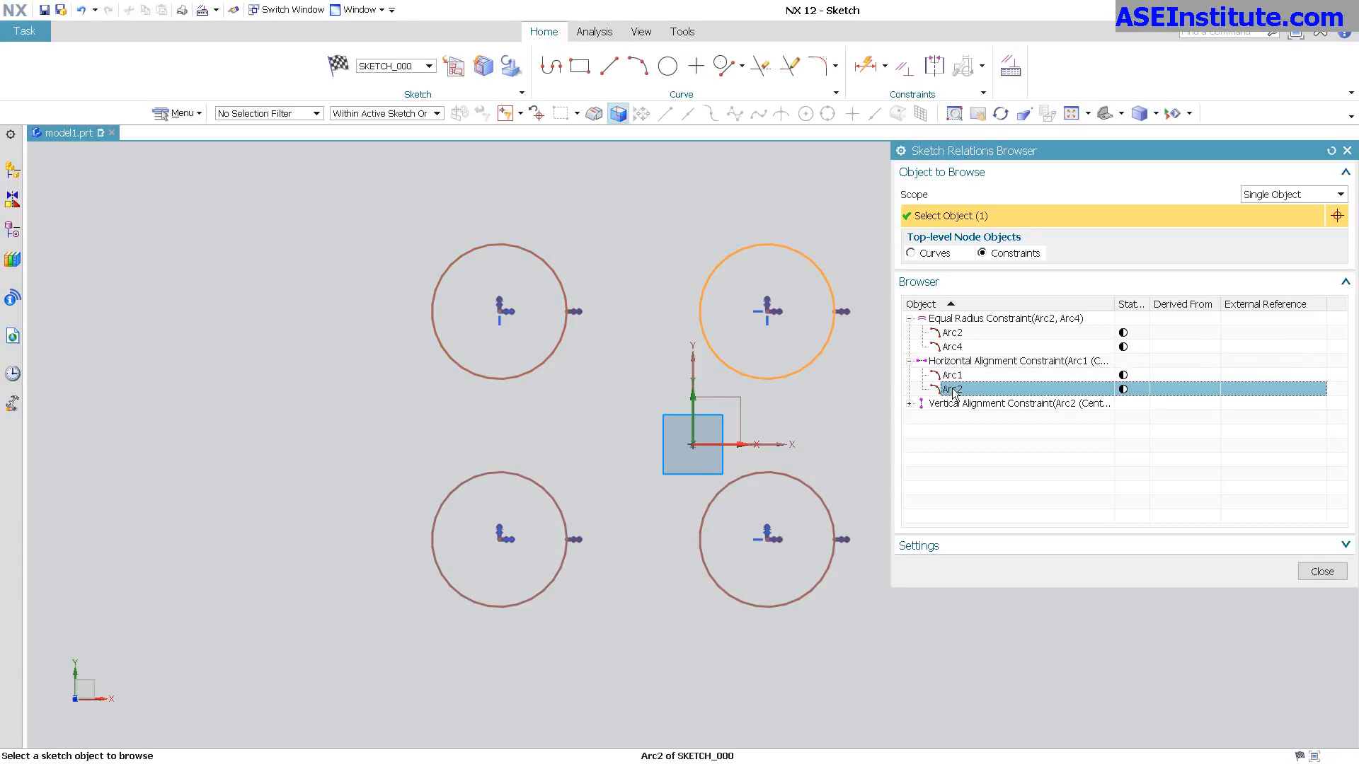
pyautogui.click(909, 403)
pyautogui.click(952, 432)
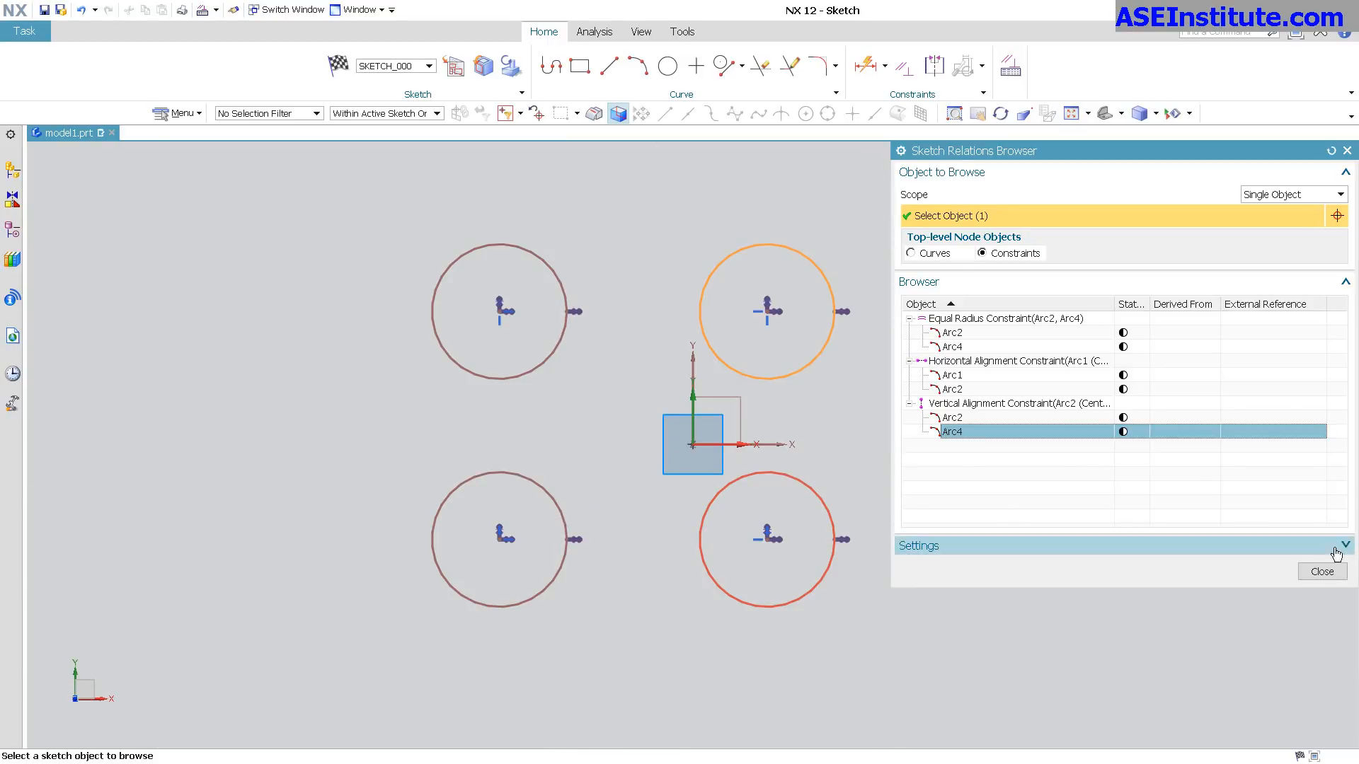
pyautogui.click(1311, 575)
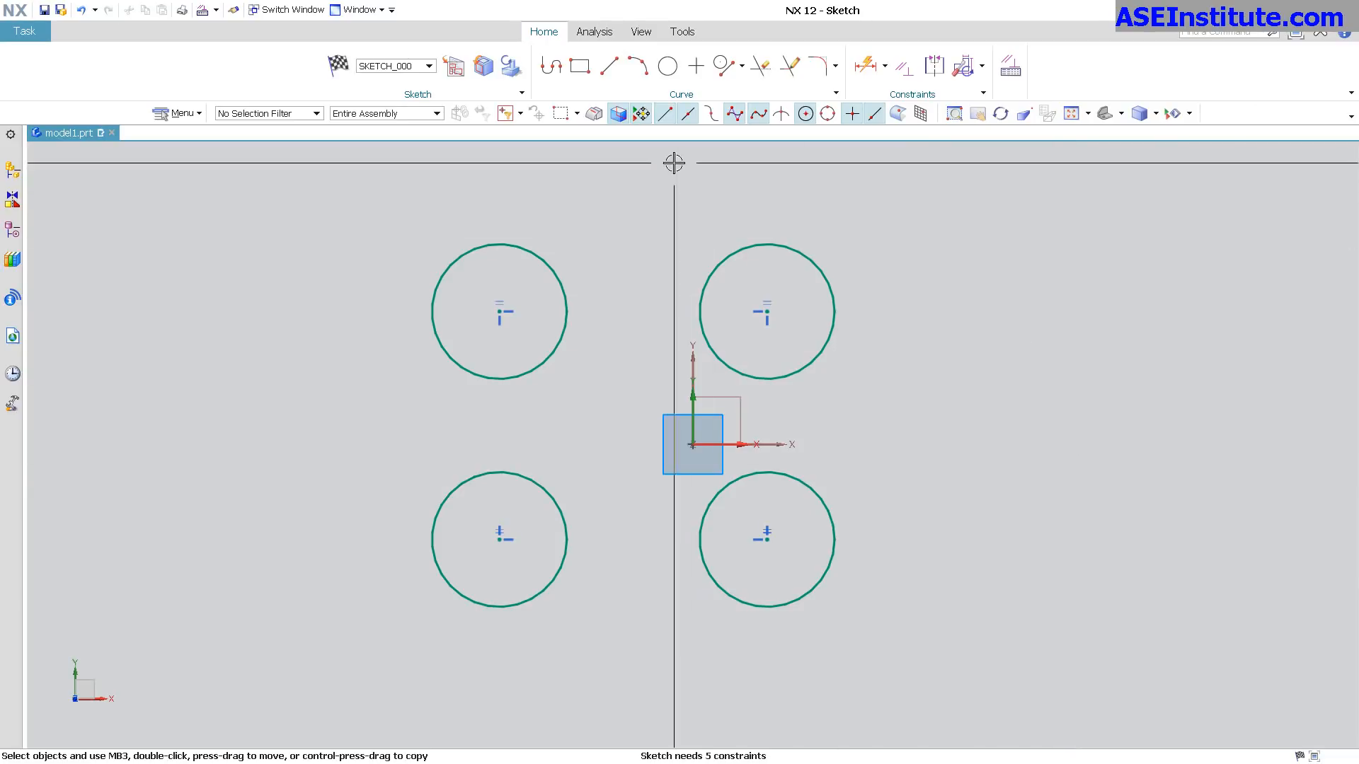
# Draw a diagonal line from the upper-left circle's center to the lower-right circle's center and convert it to a reference line.
pyautogui.click(608, 69)
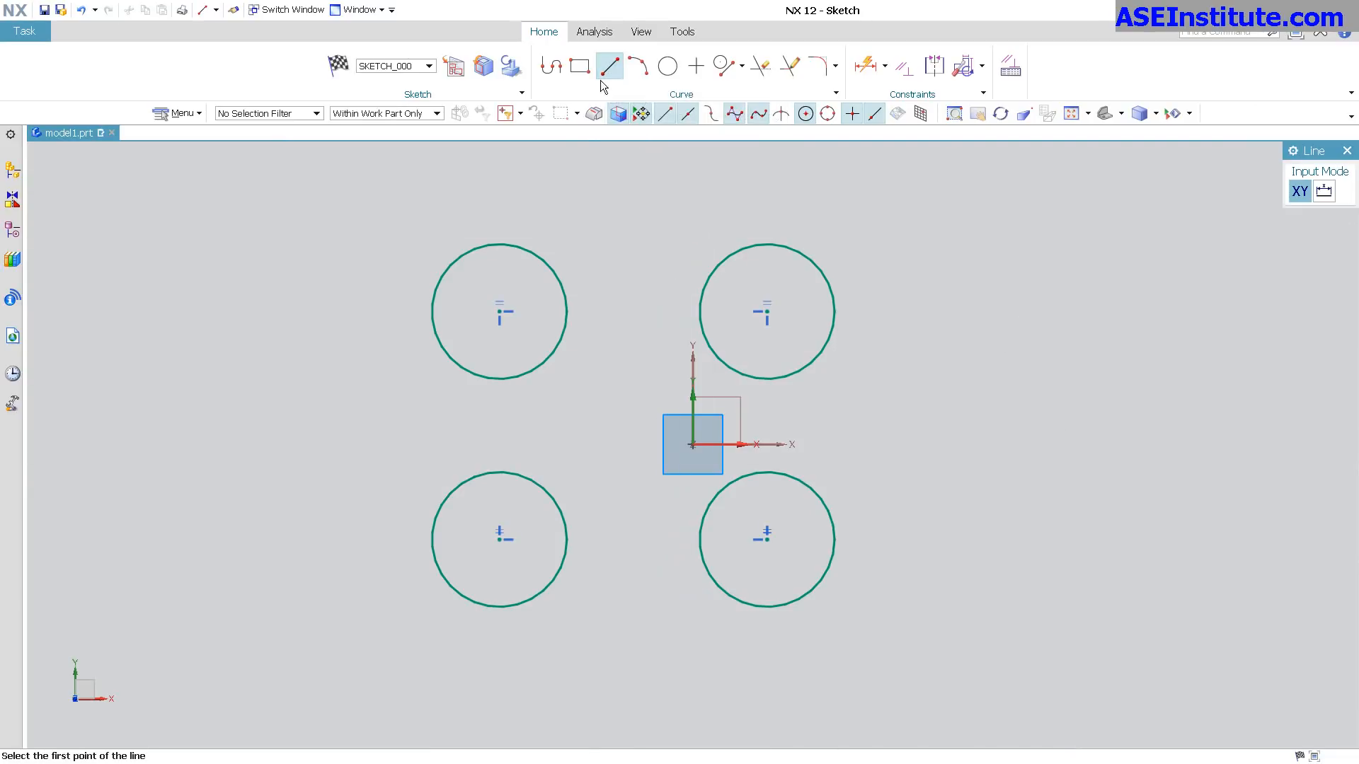
pyautogui.click(500, 311)
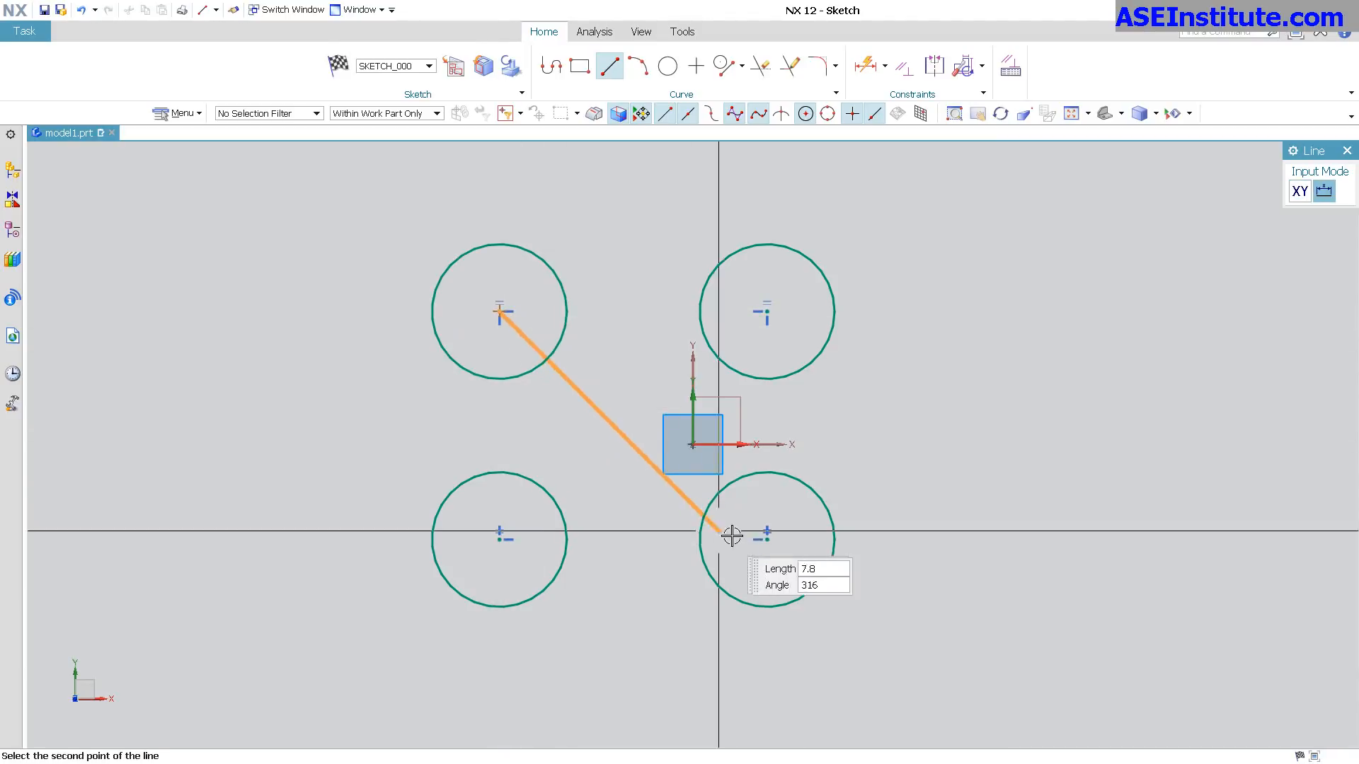
pyautogui.click(768, 540)
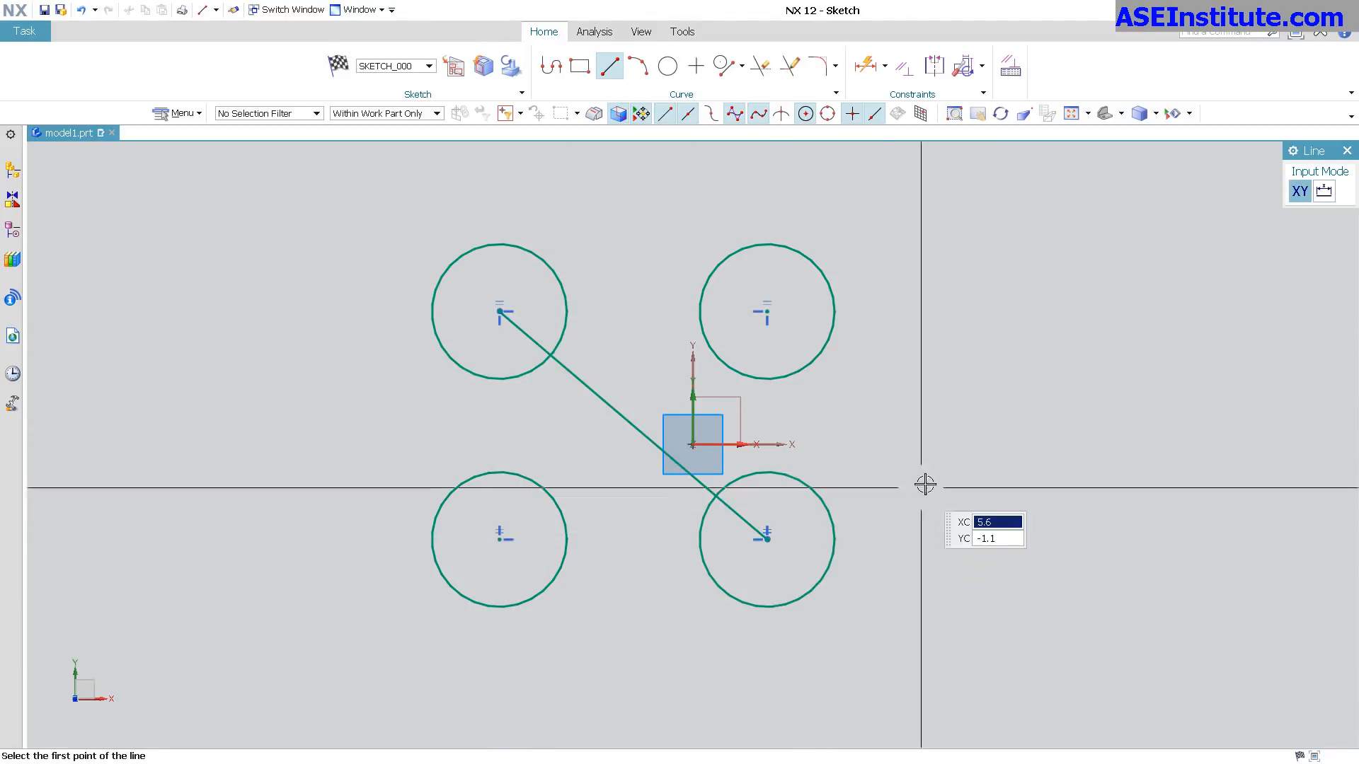
pyautogui.press('Escape')
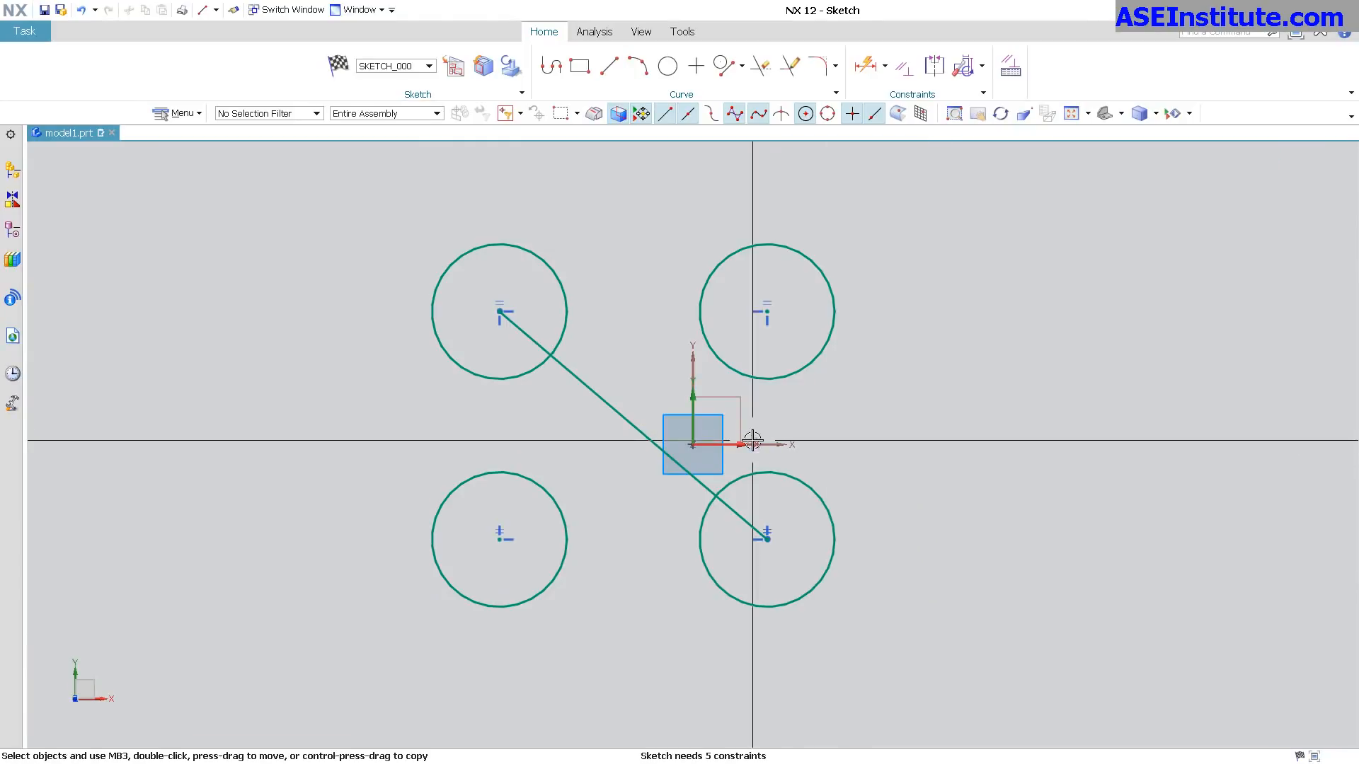
pyautogui.click(616, 408)
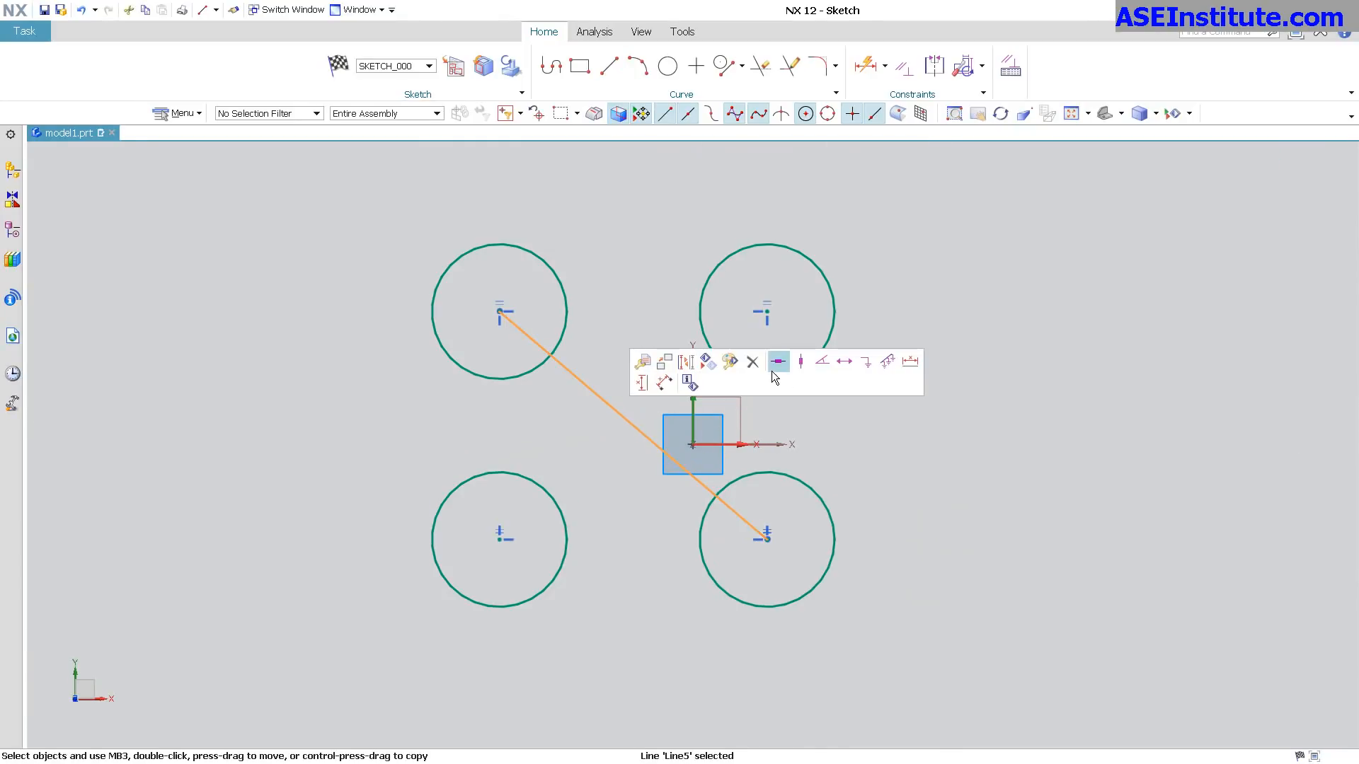
pyautogui.click(687, 365)
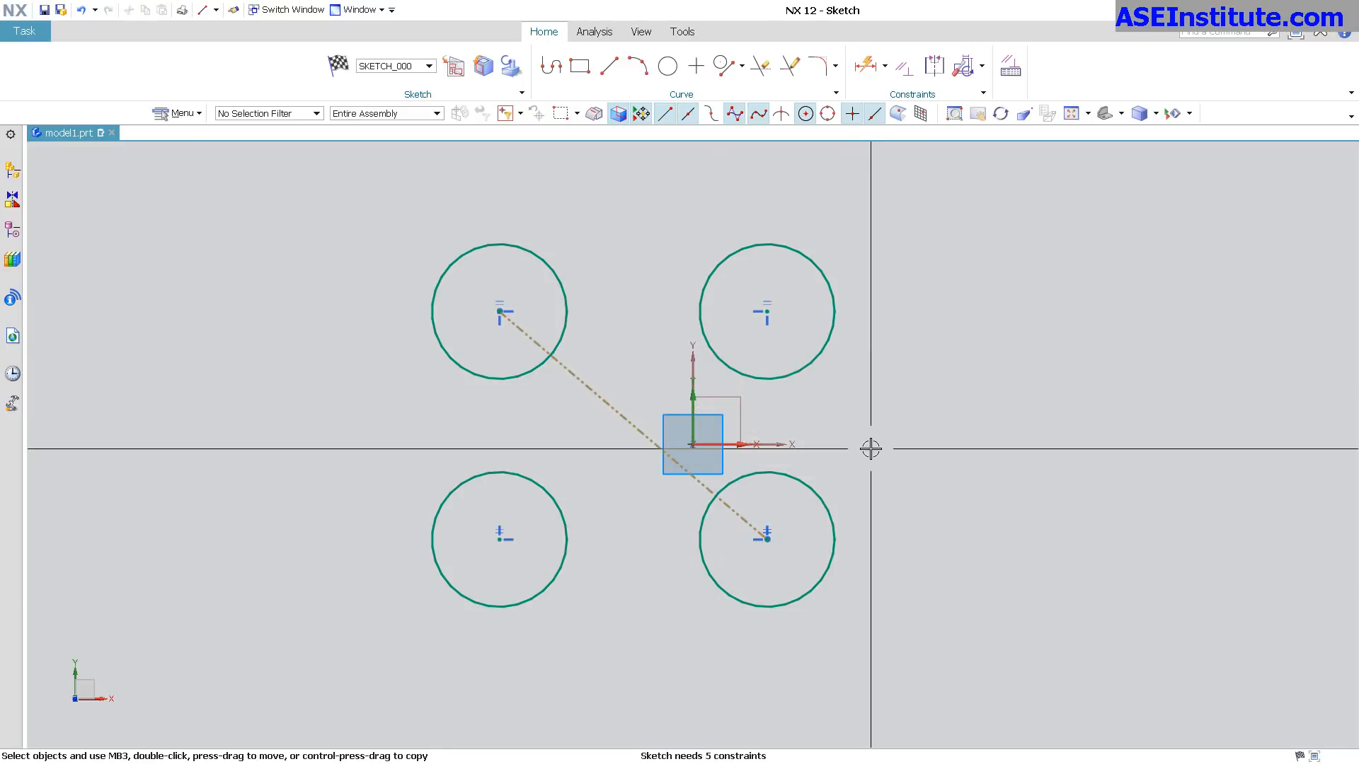
# Make the midpoint of the diagonal reference line coincident with the sketch origin.
pyautogui.click(631, 423)
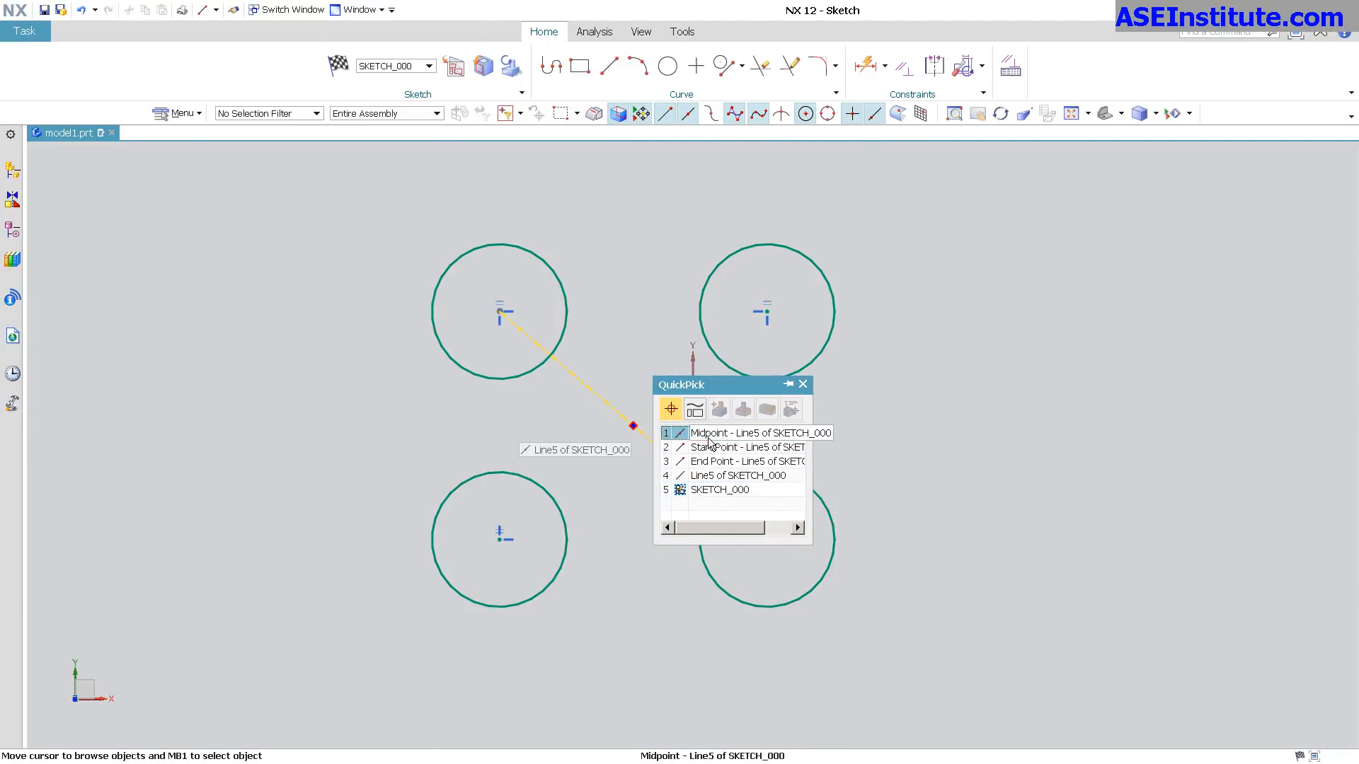
pyautogui.click(678, 433)
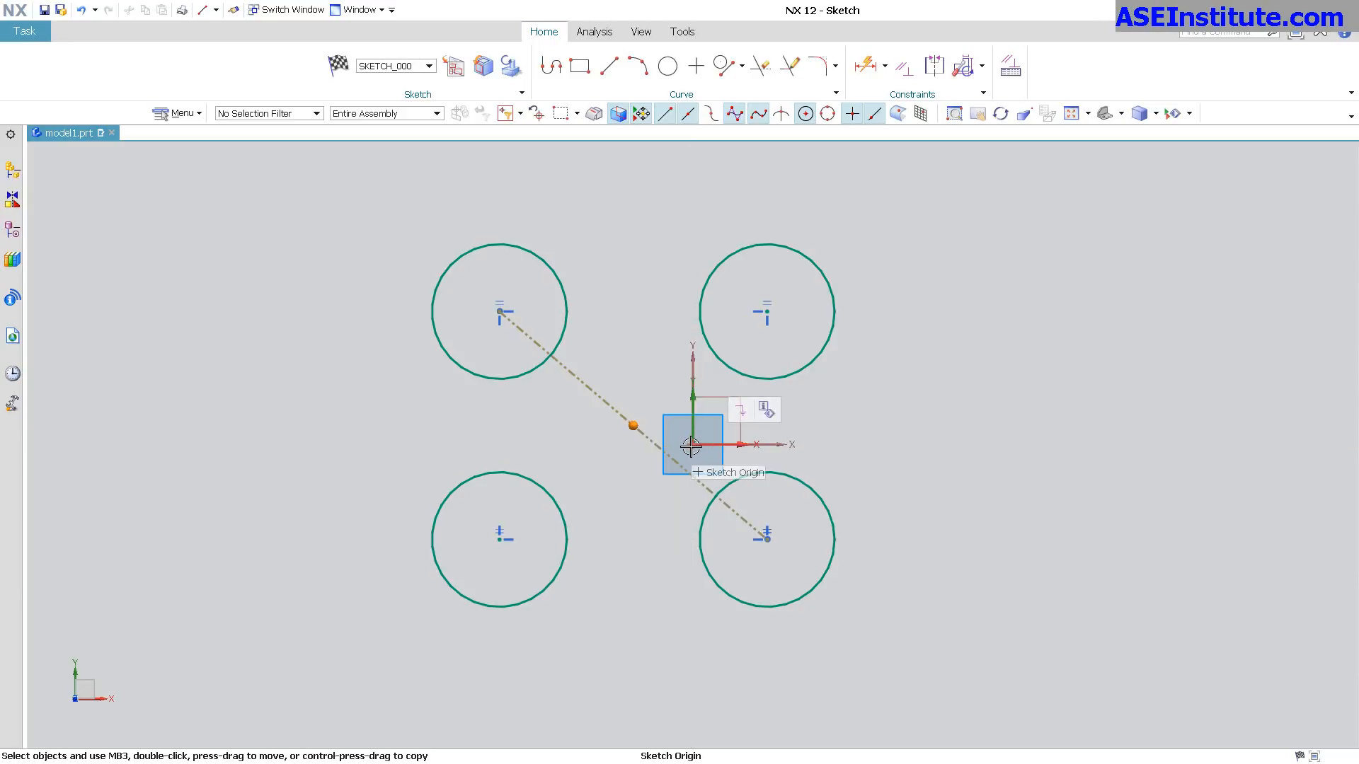
pyautogui.click(692, 446)
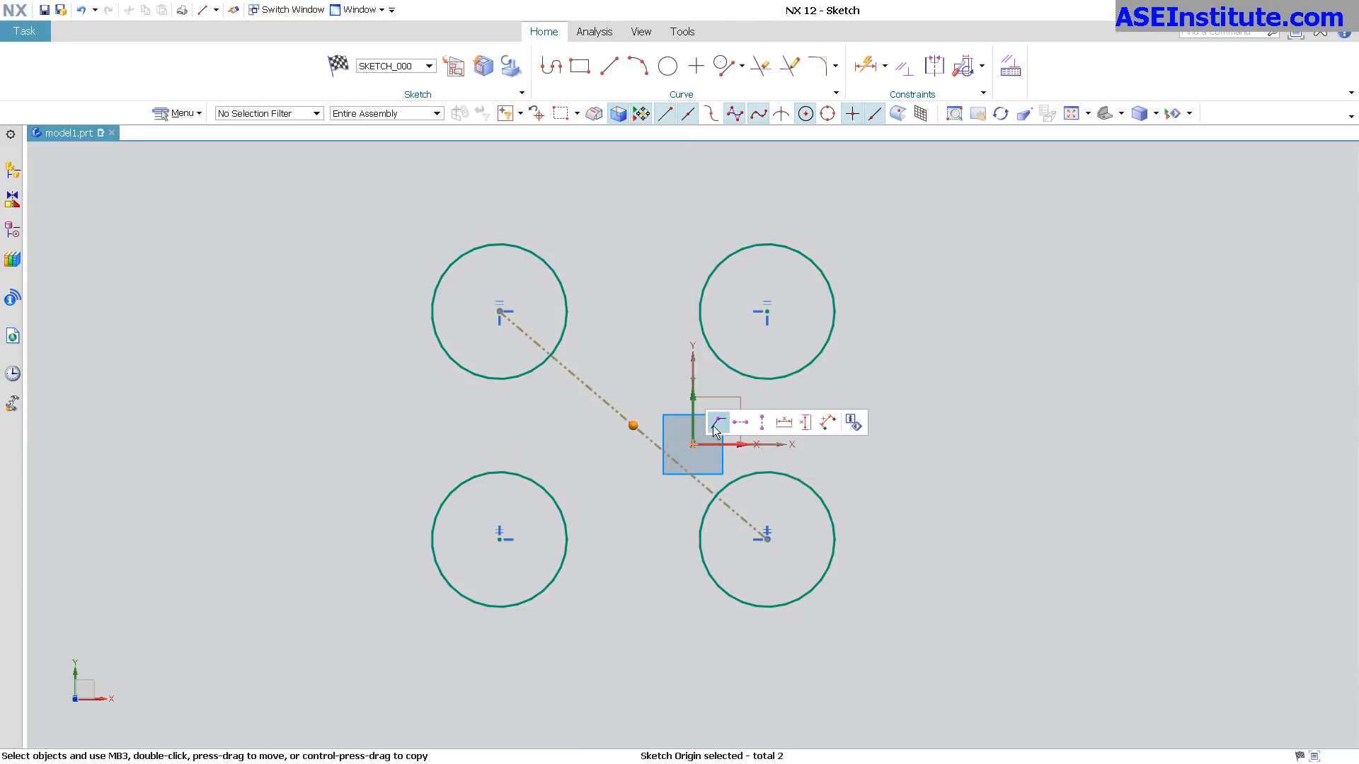
pyautogui.click(742, 426)
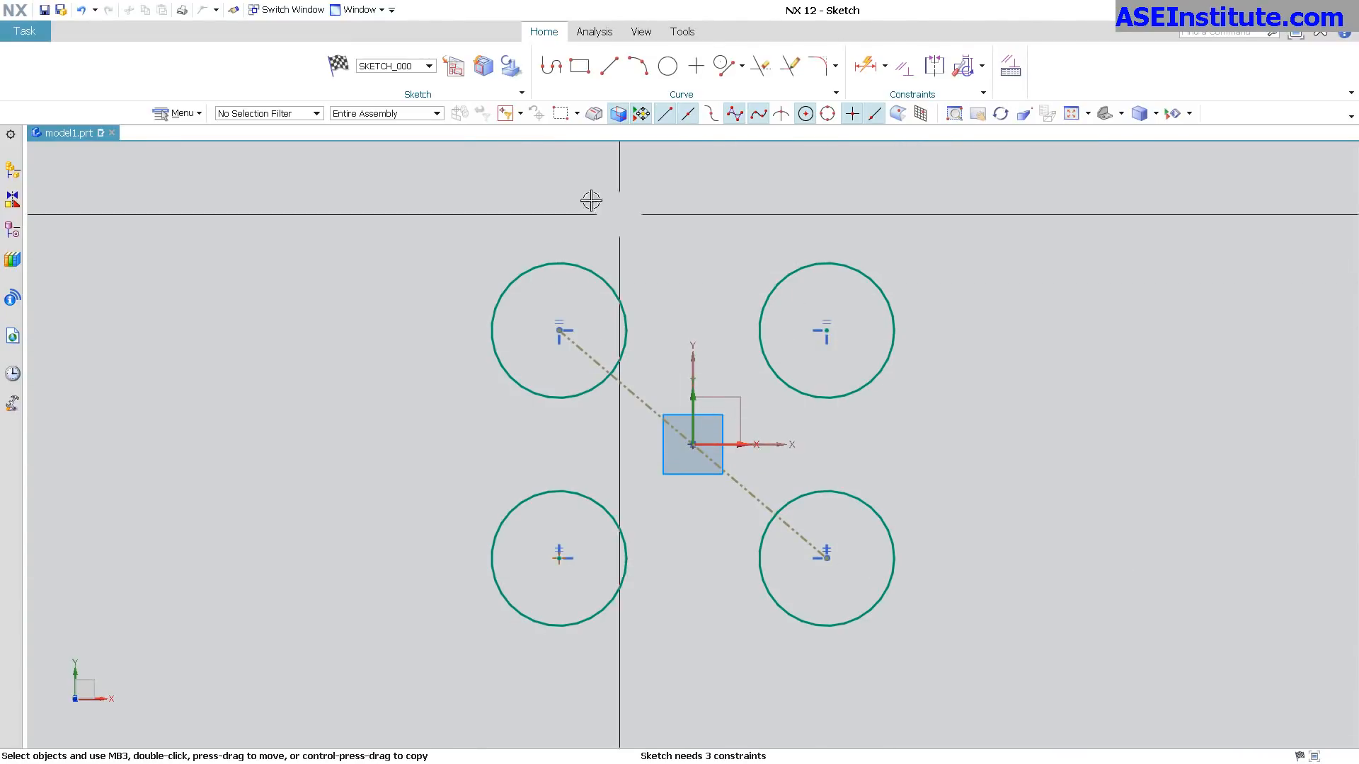
# Finish the four-circle sketch, reopen it for editing, and finish it again.
pyautogui.click(344, 73)
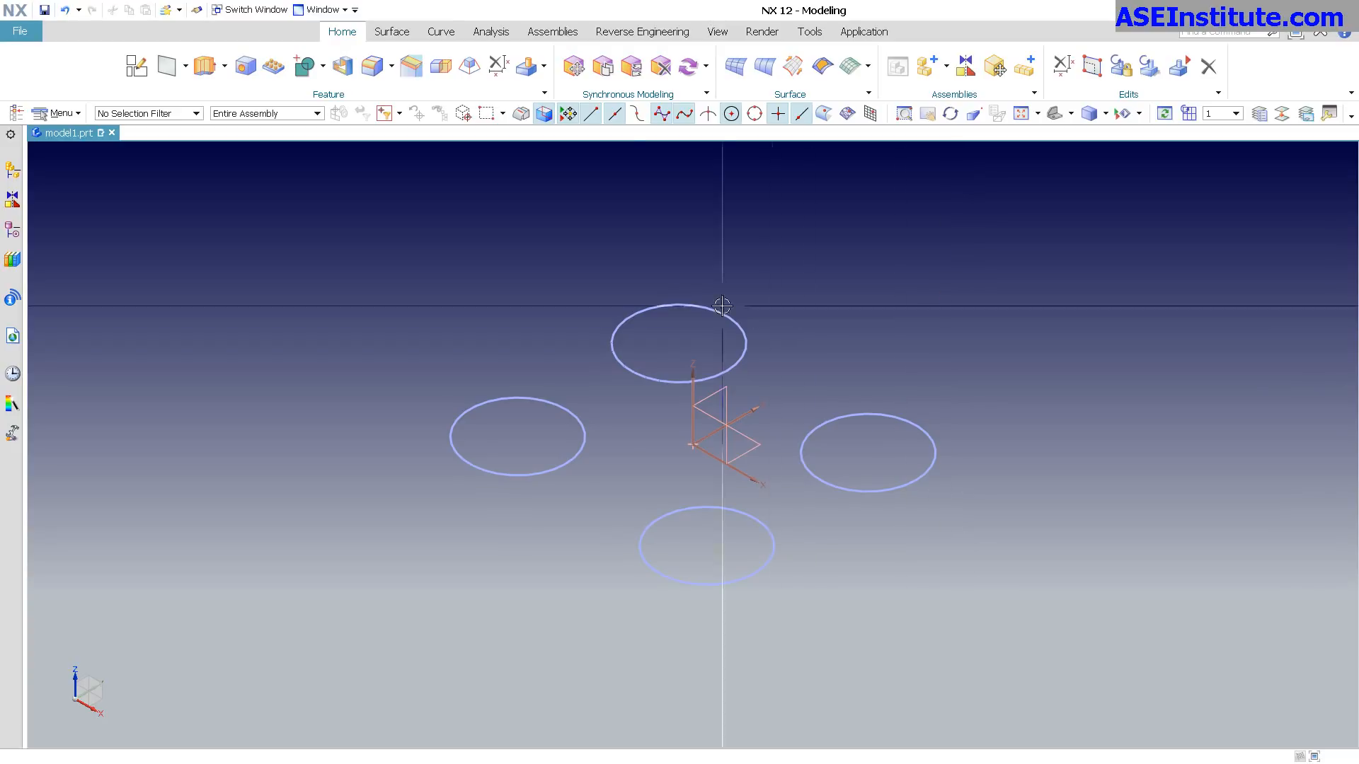
pyautogui.doubleClick(651, 379)
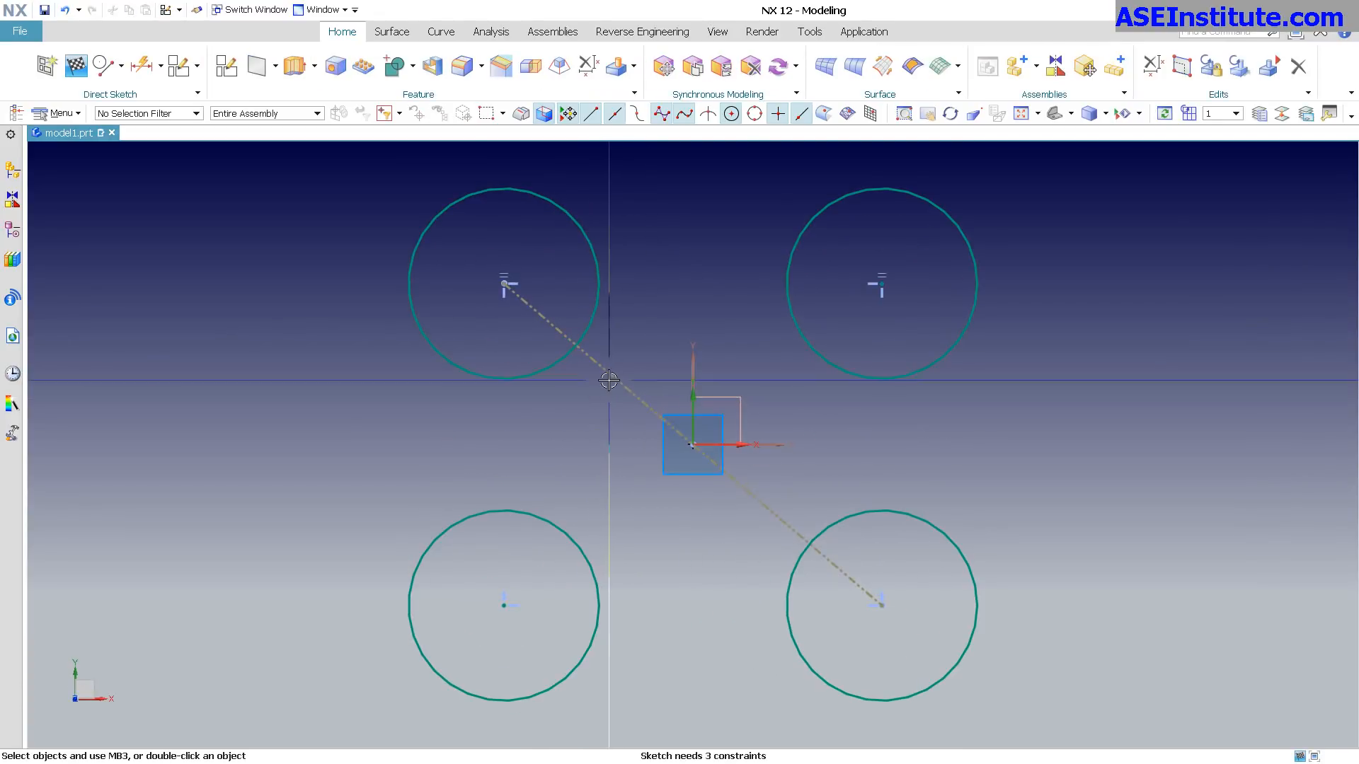
pyautogui.click(76, 68)
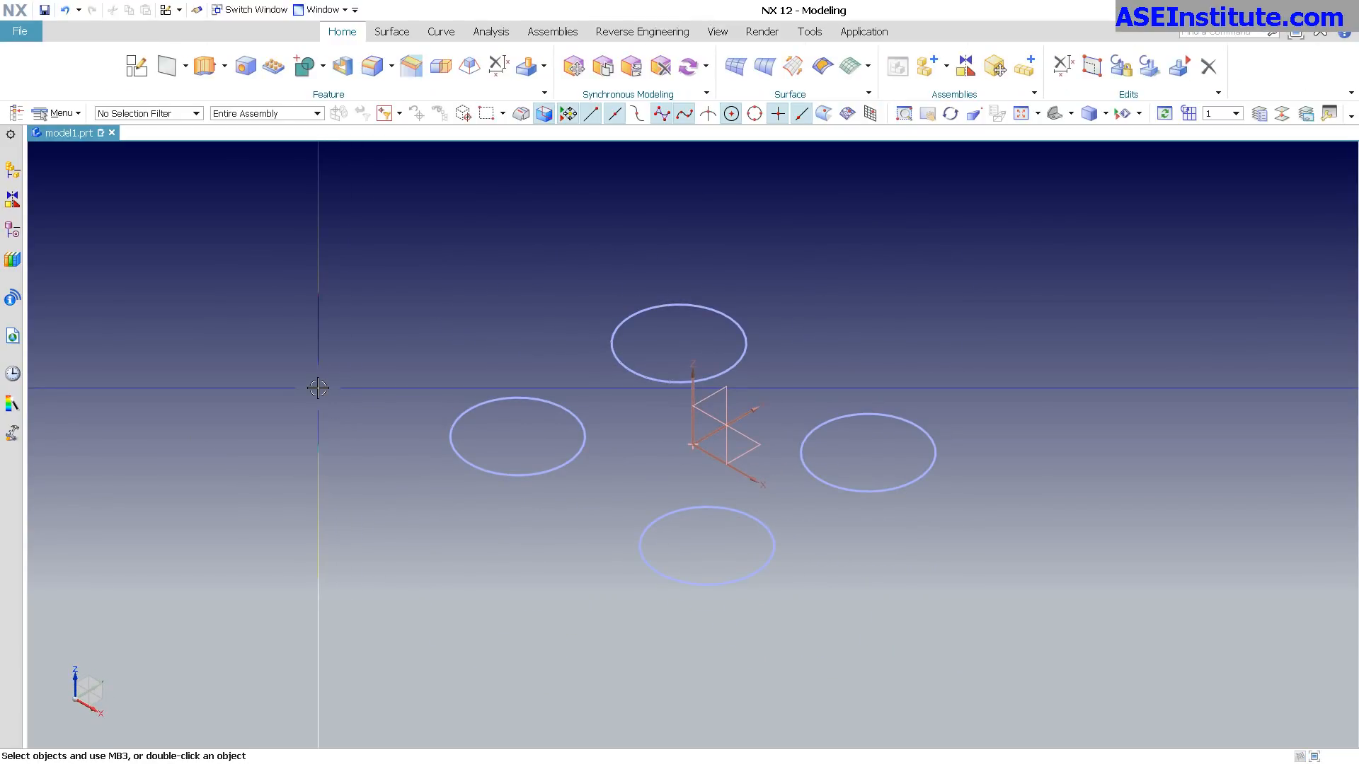
# Turn off Continuous Auto Dimensioning for the active sketch in the Sketch Preferences.
pyautogui.click(57, 113)
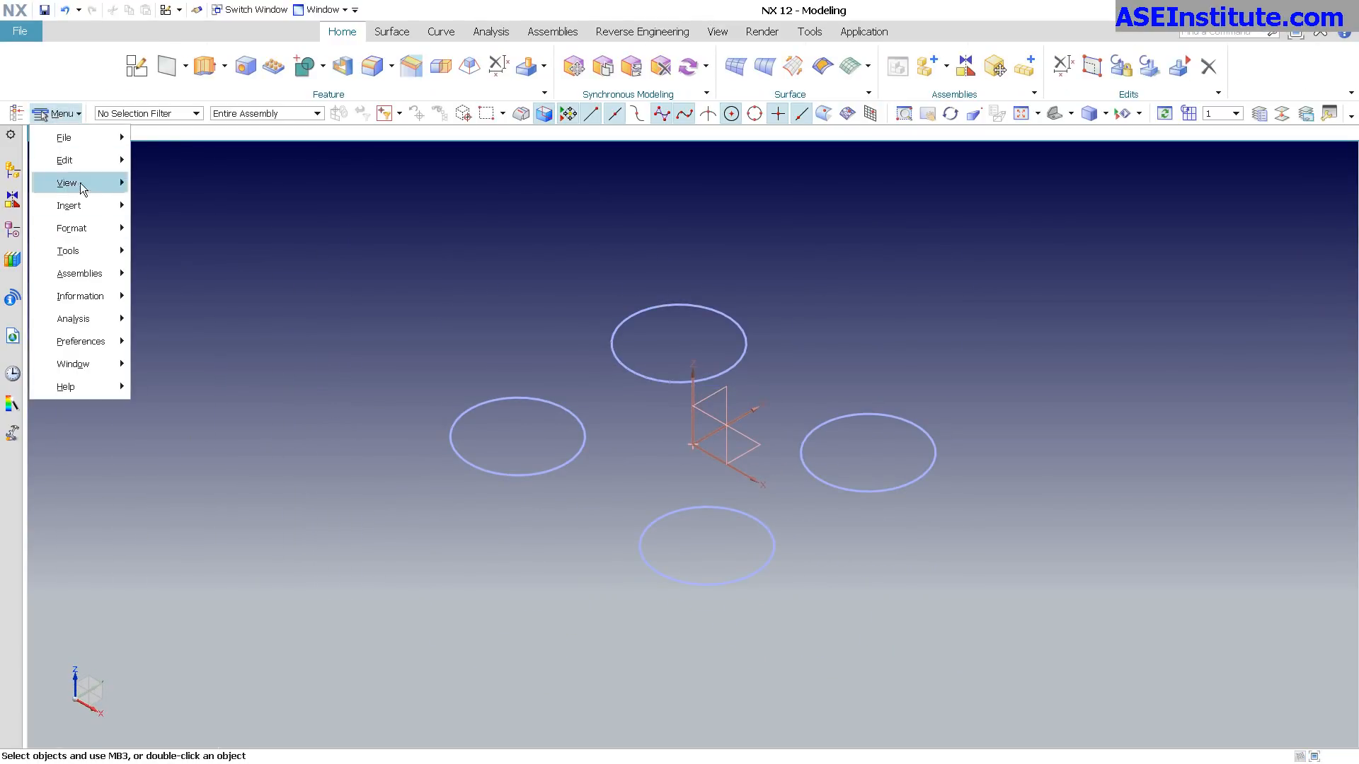
pyautogui.moveTo(81, 345)
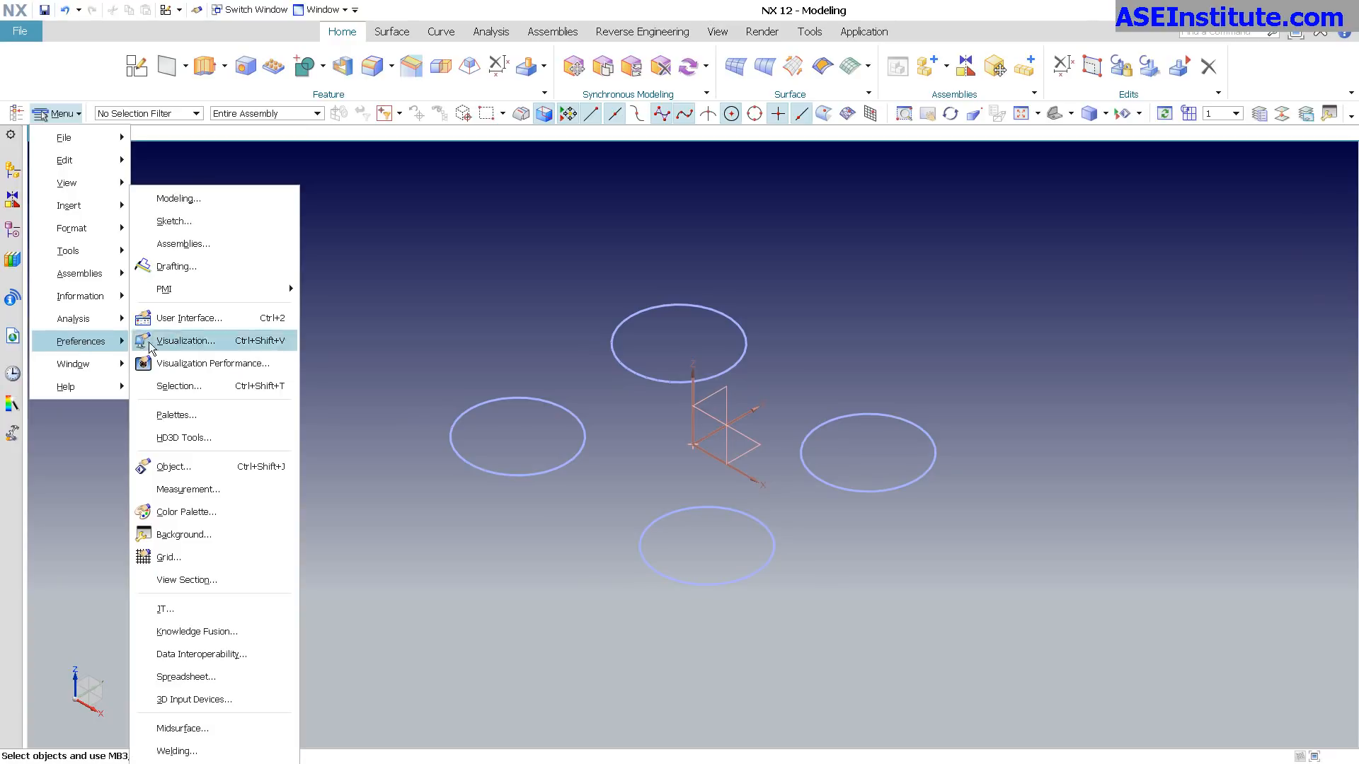
pyautogui.click(177, 220)
pyautogui.moveTo(1219, 148); pyautogui.dragTo(439, 162)
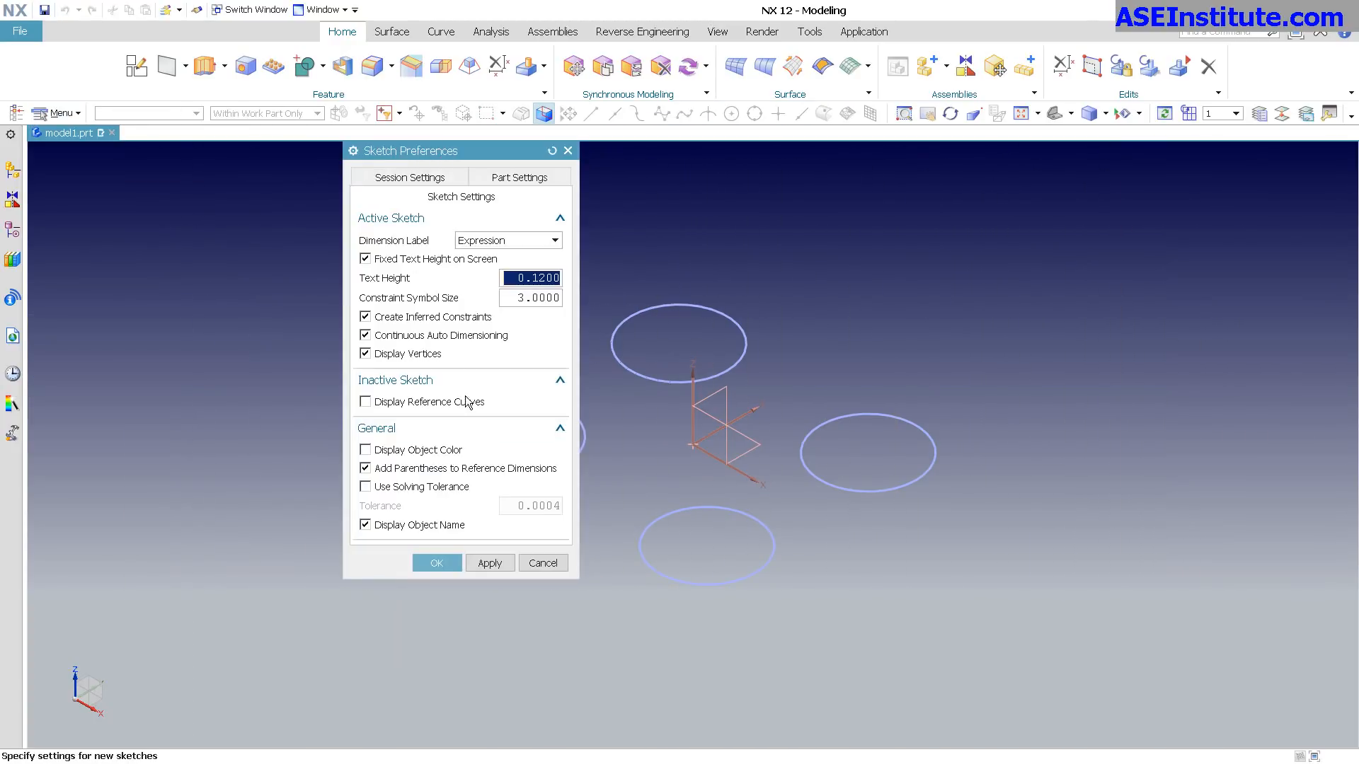
pyautogui.click(367, 336)
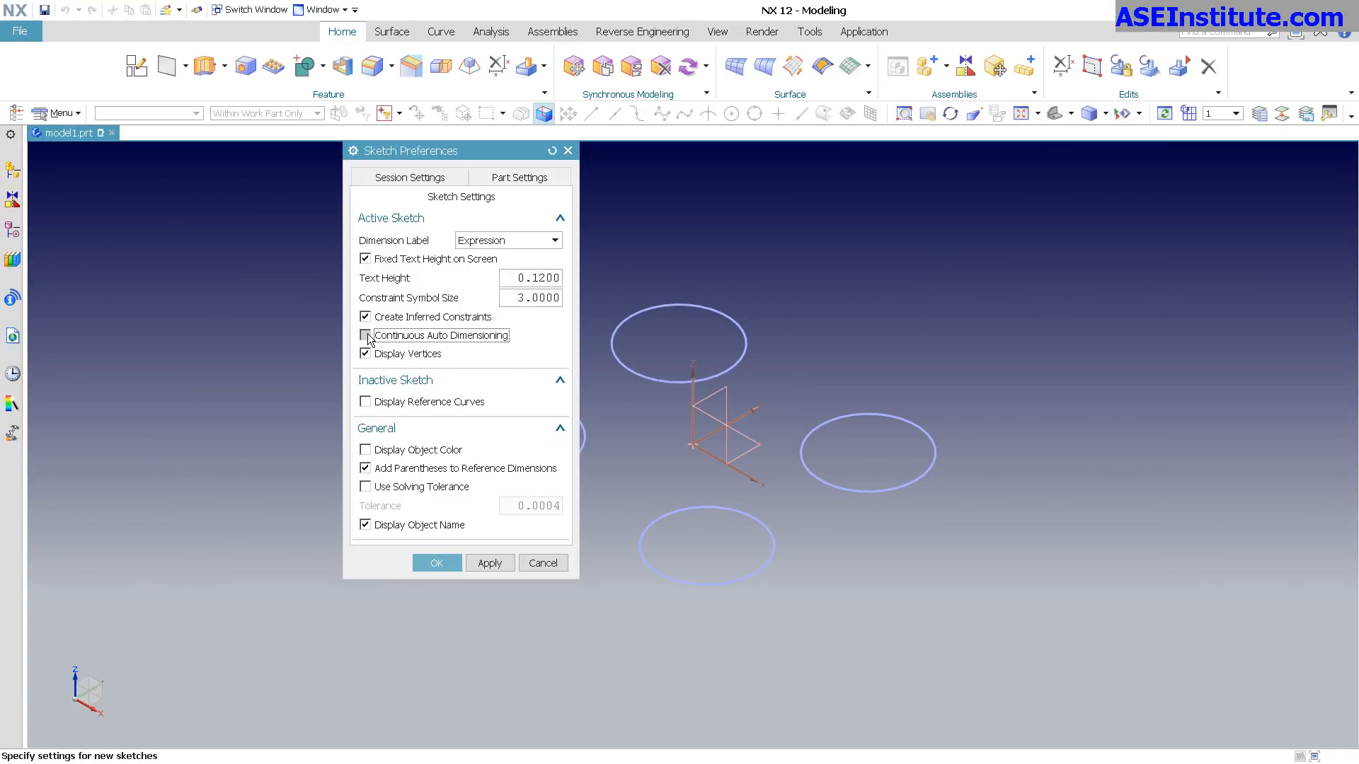